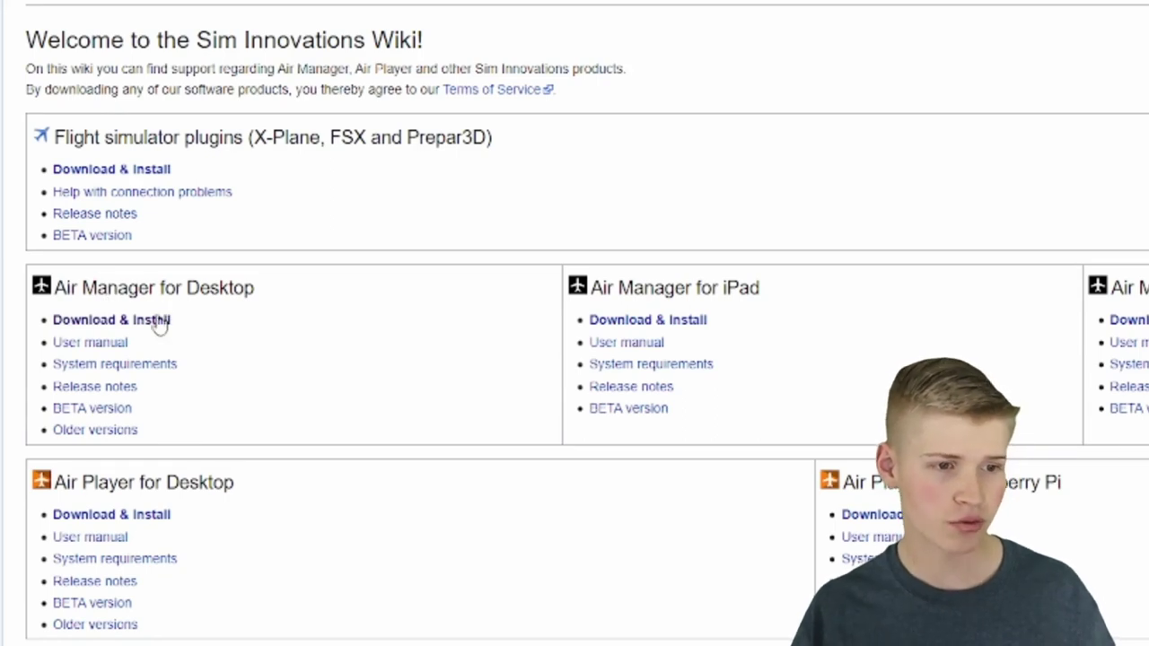
- Save the Air Manager 4.0 Home Use Windows installer from the wiki, then open a blank tab
{"action": "left_click", "coordinate": [139, 322]}
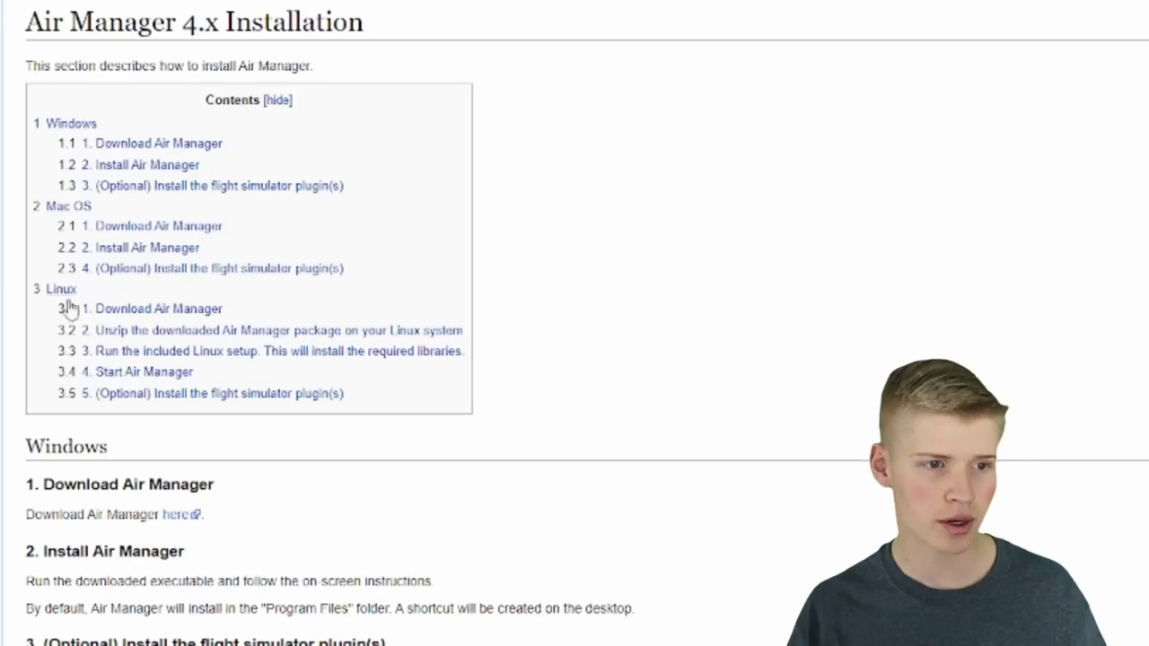
{"action": "scroll", "coordinate": [72, 308], "scroll_direction": "down", "scroll_amount": 1}
{"action": "left_click", "coordinate": [176, 420]}
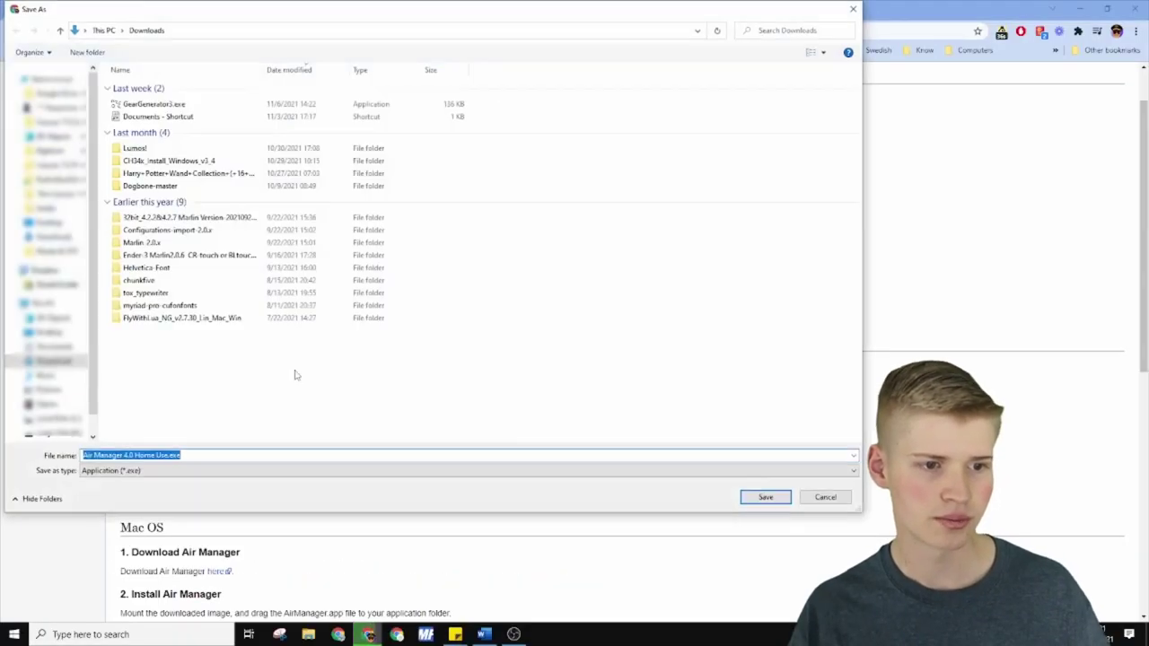
{"action": "left_click", "coordinate": [1037, 590]}
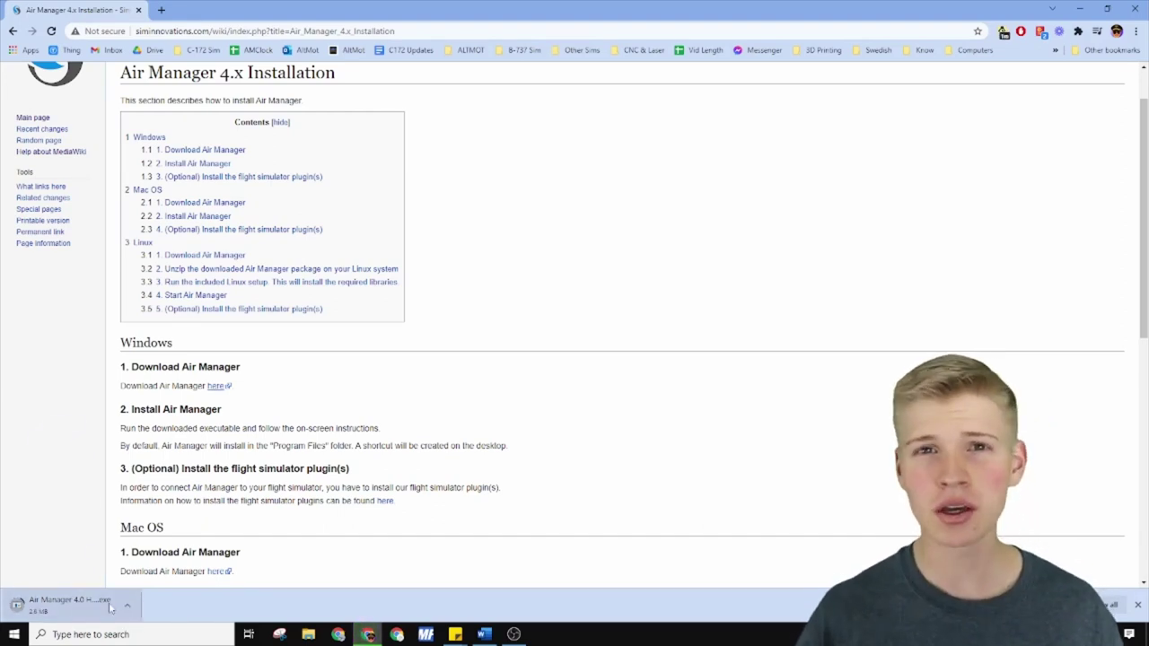
{"action": "left_click", "coordinate": [161, 10]}
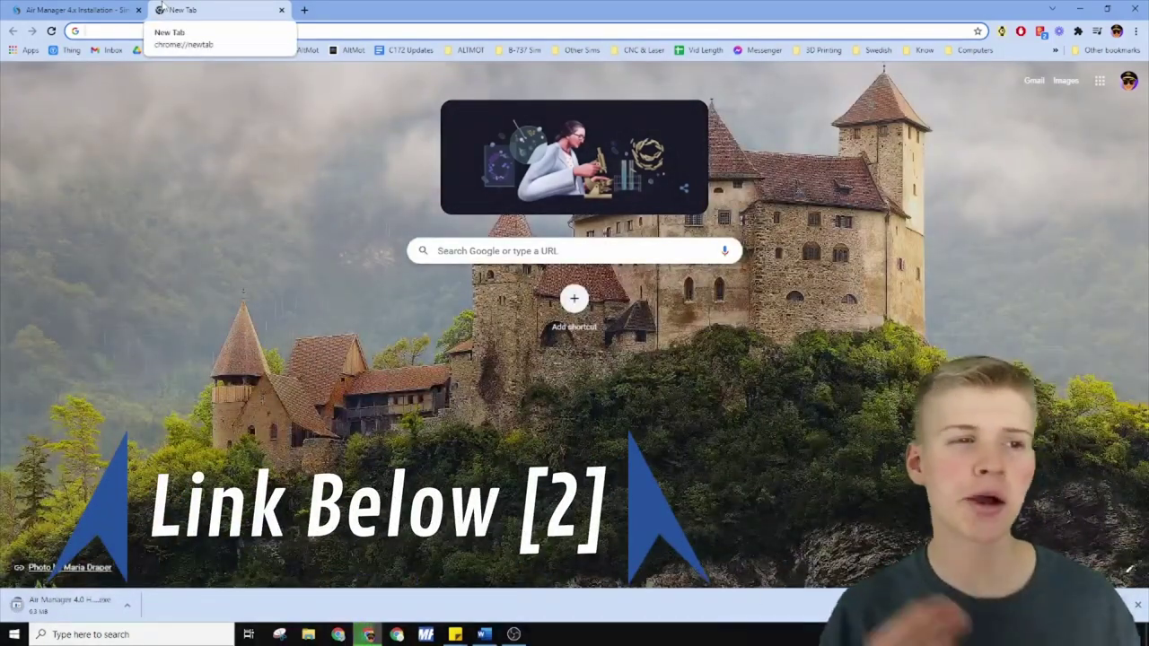
- Load siminnovations.com and go to the Air Manager V4 for Desktop product
{"action": "type", "text": "siminnovations.com"}
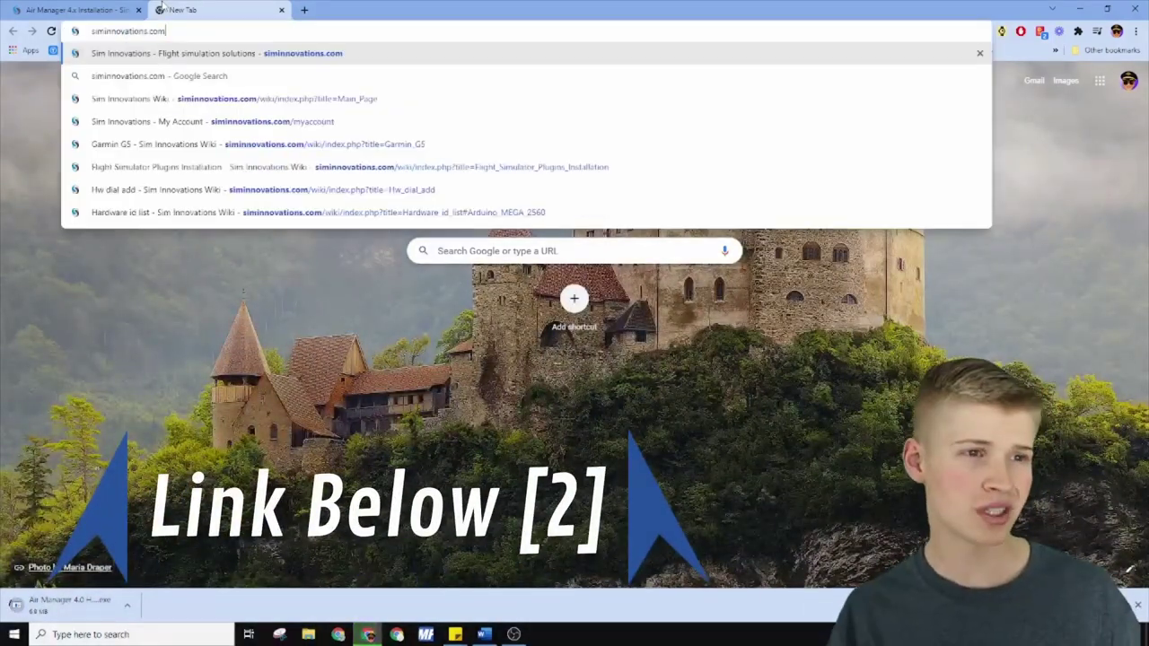
{"action": "key", "text": "Return"}
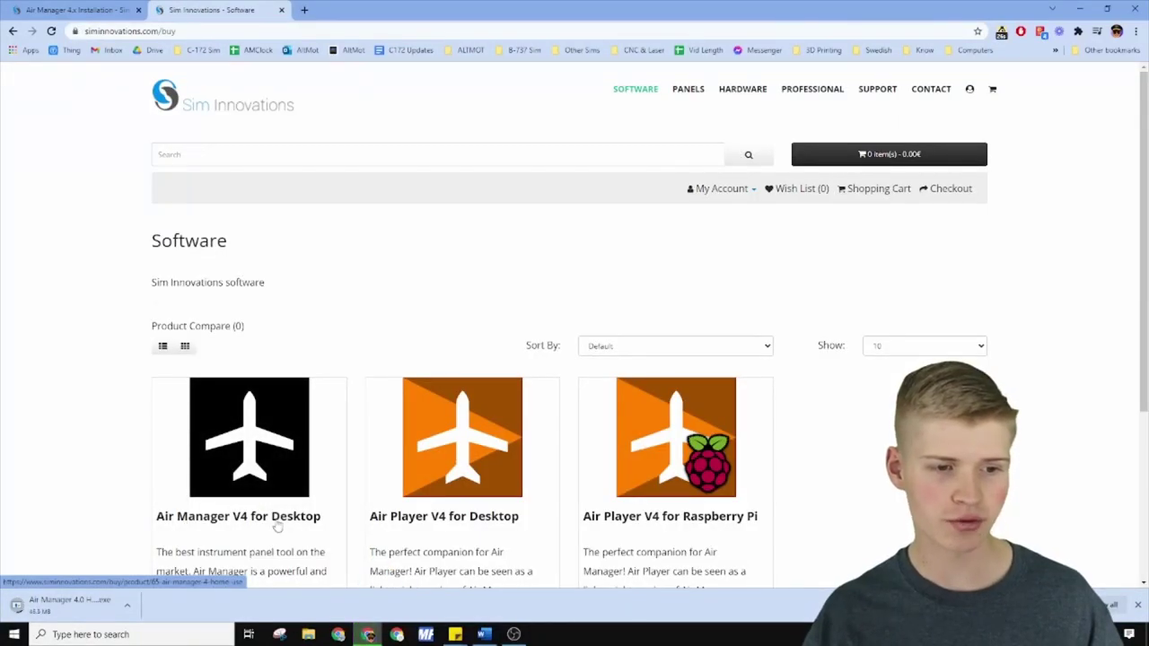
{"action": "scroll", "coordinate": [287, 503], "scroll_direction": "down", "scroll_amount": 3}
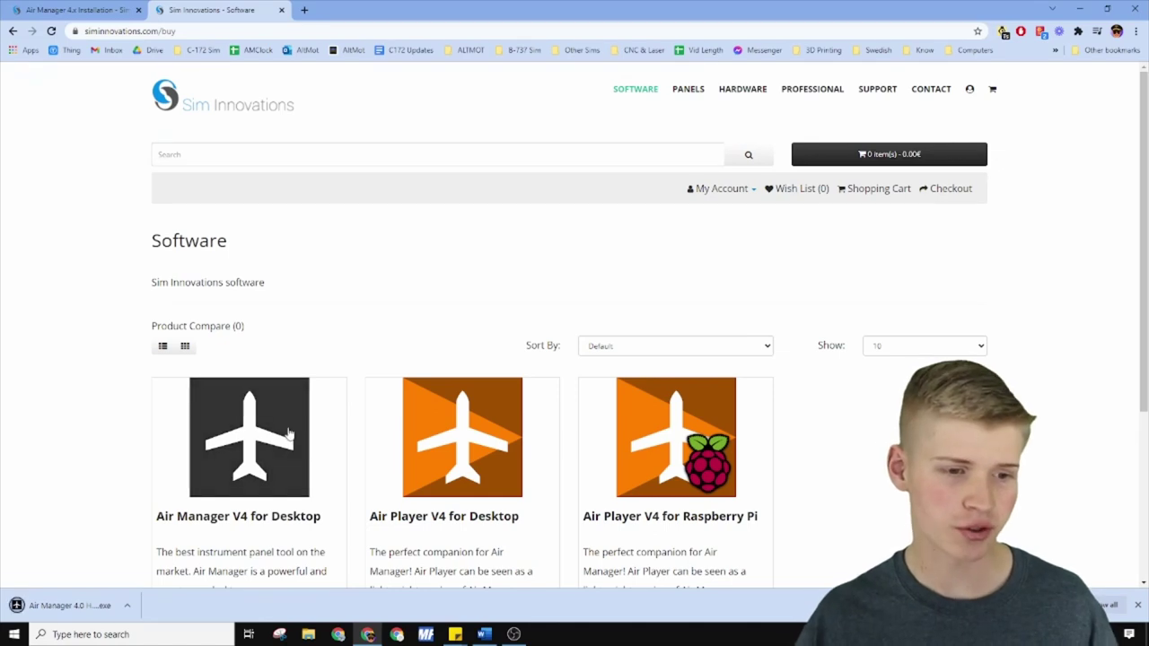
{"action": "left_click", "coordinate": [227, 449]}
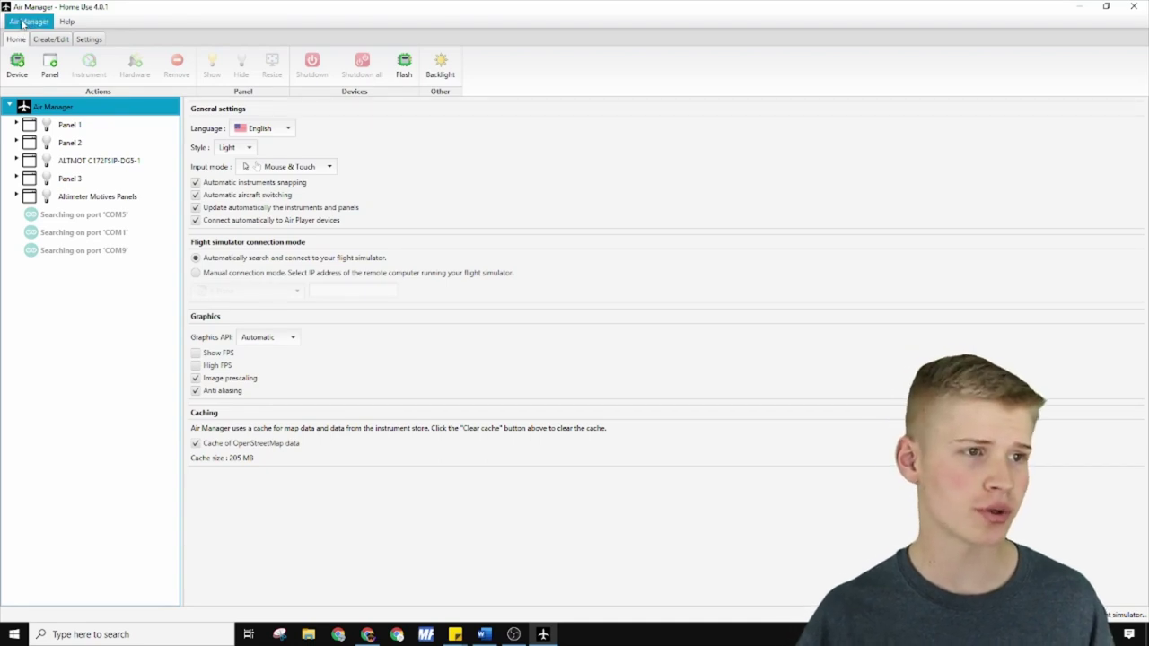
- Choose Activate Air Manager from the Air Manager menu
{"action": "left_click", "coordinate": [22, 24]}
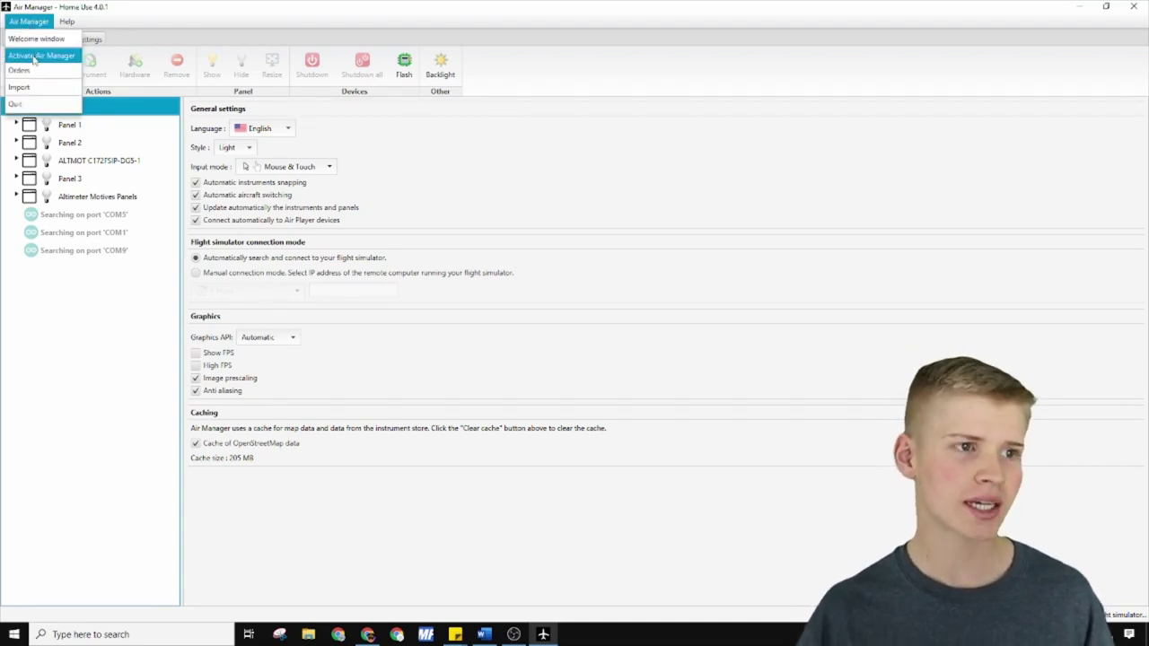
{"action": "left_click", "coordinate": [36, 57]}
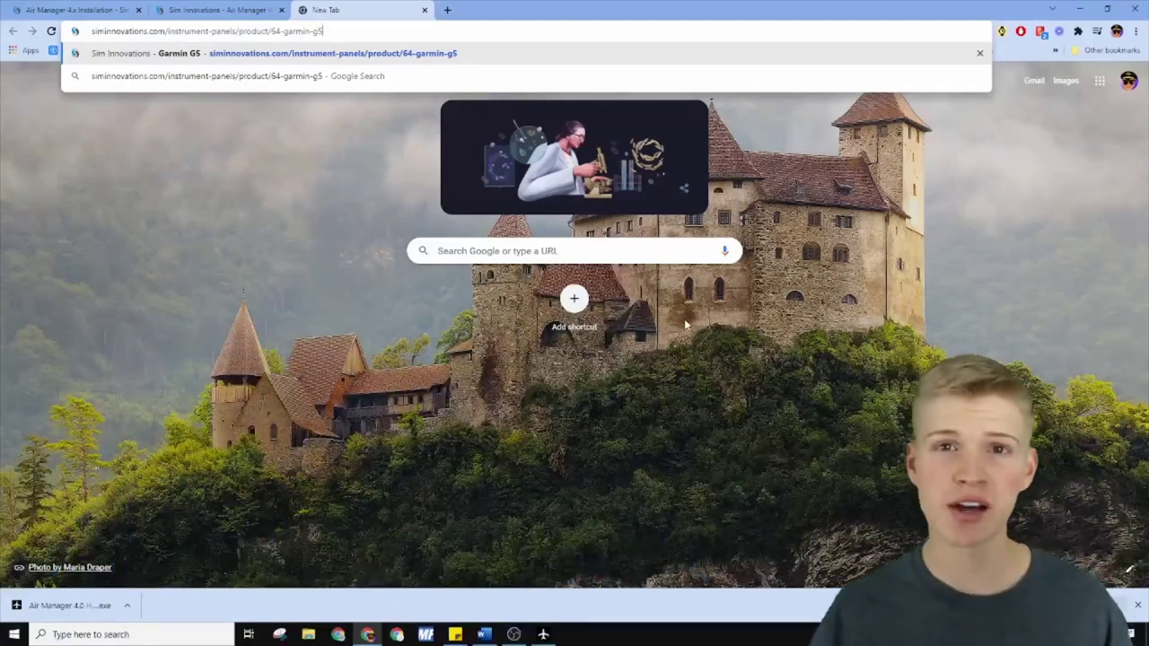
- Load the Garmin G5 product page, then minimize Chrome and return to Air Manager
{"action": "key", "text": "Return"}
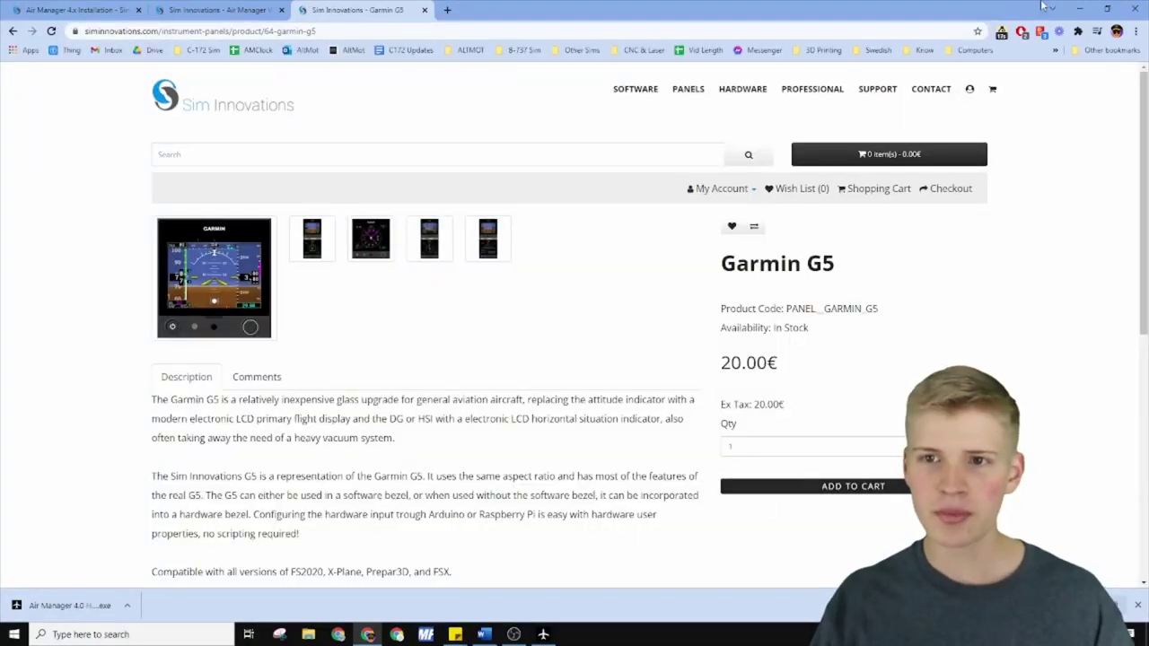
{"action": "left_click", "coordinate": [1080, 8]}
{"action": "left_click", "coordinate": [543, 633]}
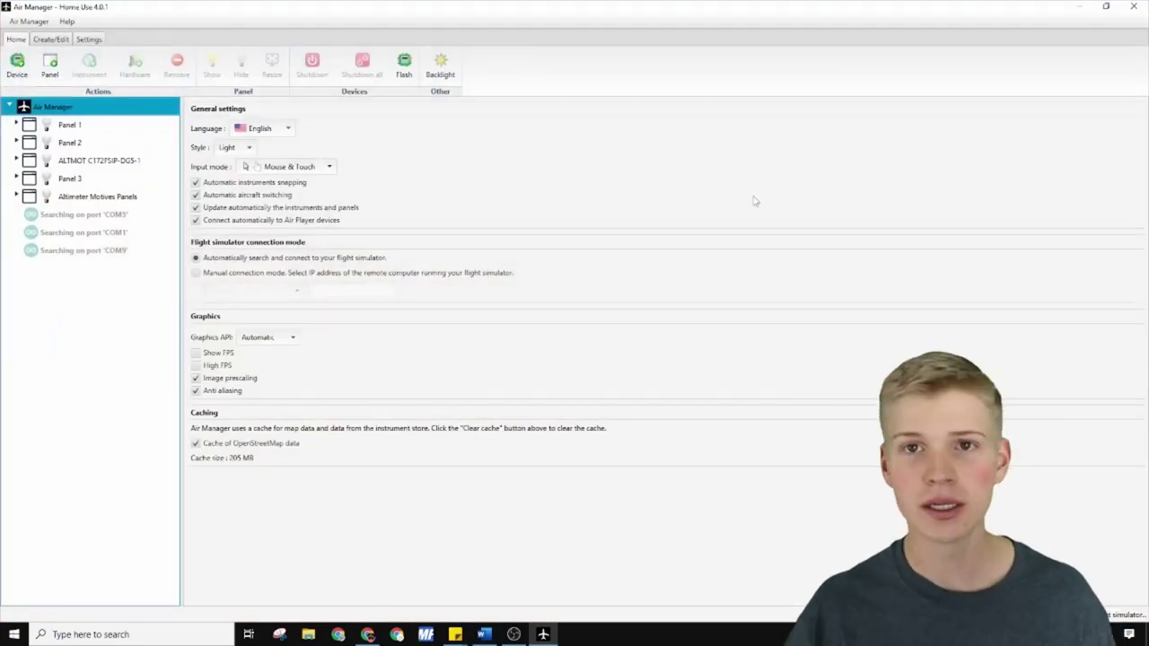
- Create a Blank panel on Display 1
{"action": "left_click", "coordinate": [50, 64]}
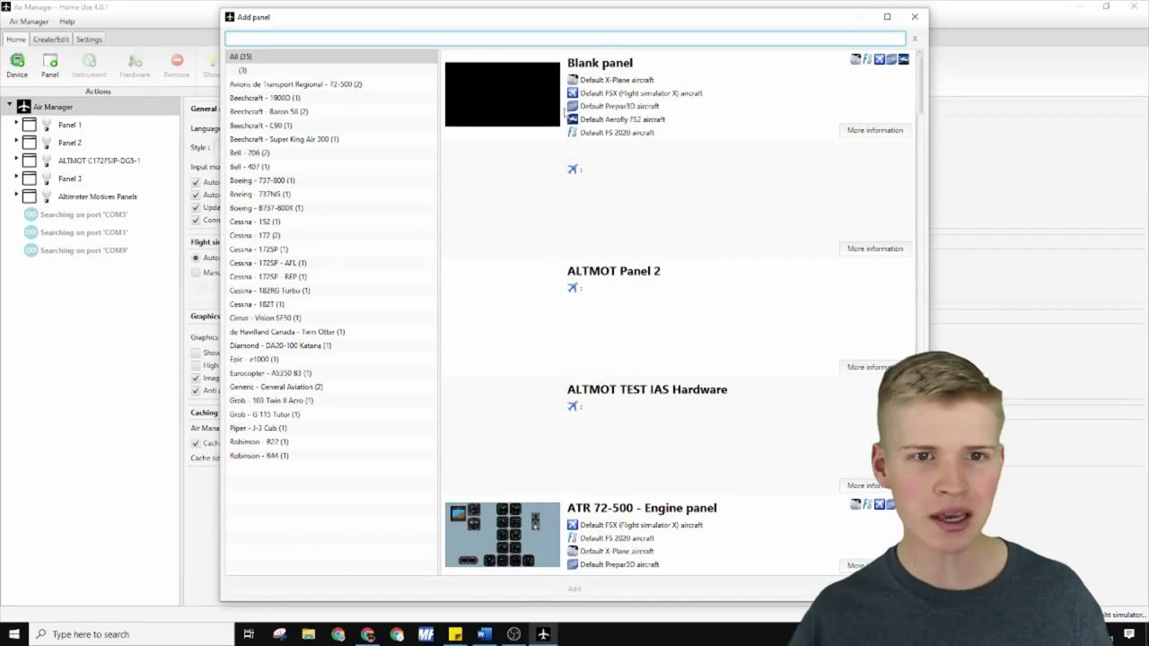
{"action": "left_click", "coordinate": [543, 85]}
{"action": "left_click", "coordinate": [530, 590]}
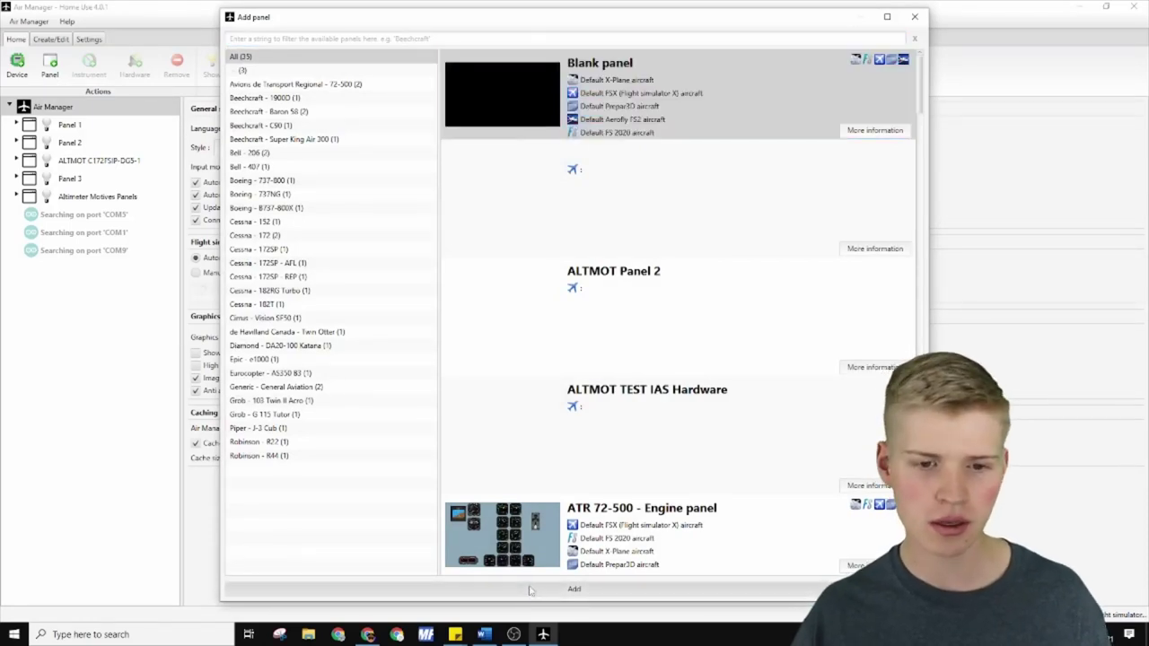
{"action": "left_click", "coordinate": [543, 590]}
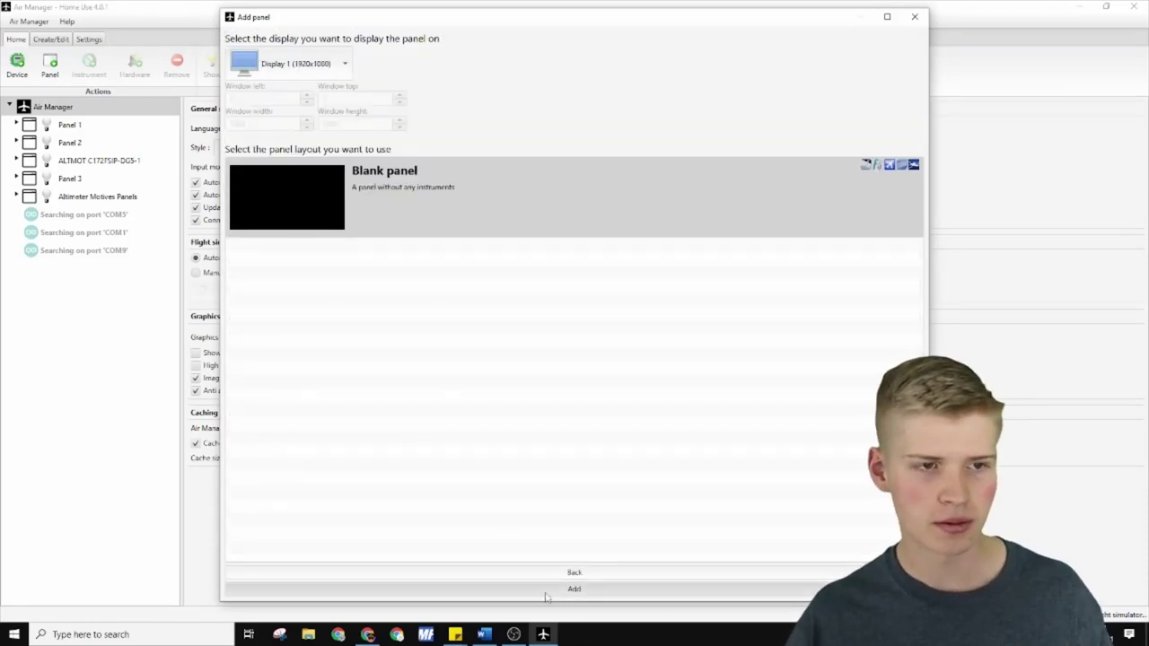
- Search 'G5', add the Garmin G5 instrument to the panel and reposition it
{"action": "left_click", "coordinate": [90, 68]}
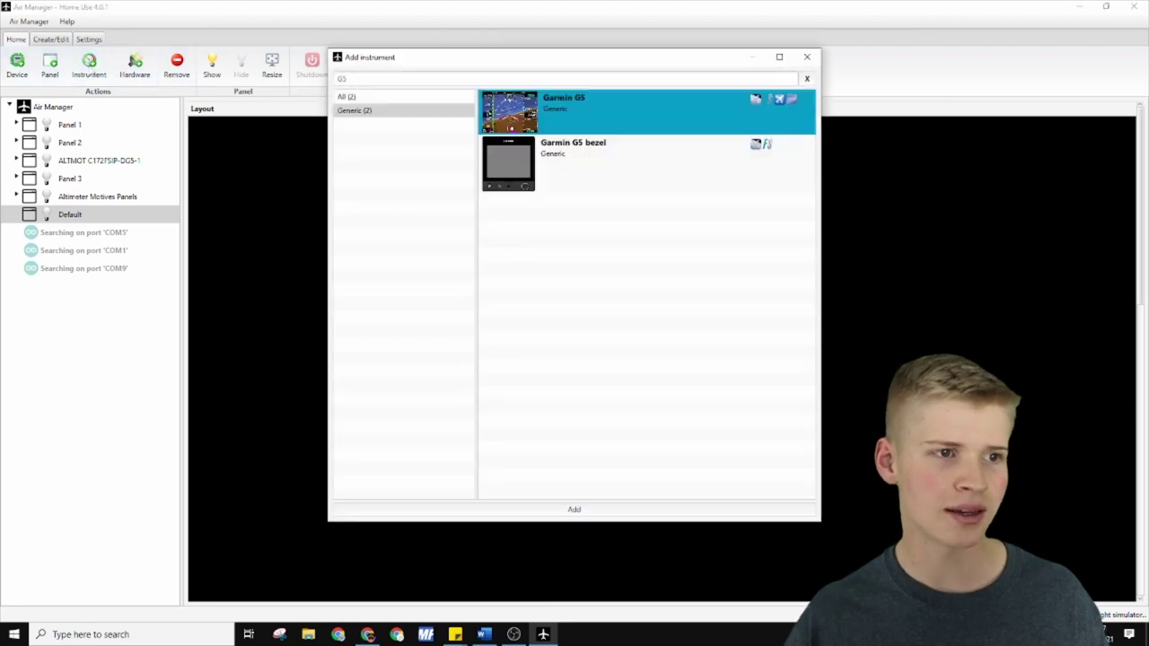
{"action": "left_click", "coordinate": [372, 77]}
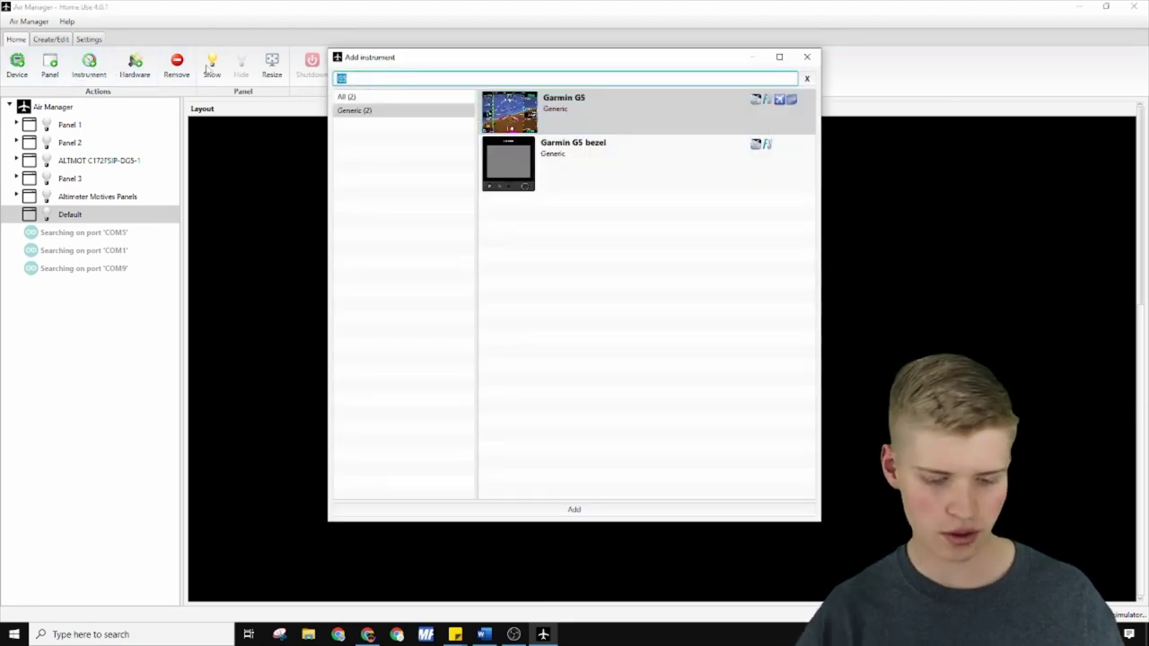
{"action": "key", "text": "BackSpace"}
{"action": "key", "text": "BackSpace"}
{"action": "type", "text": "G5"}
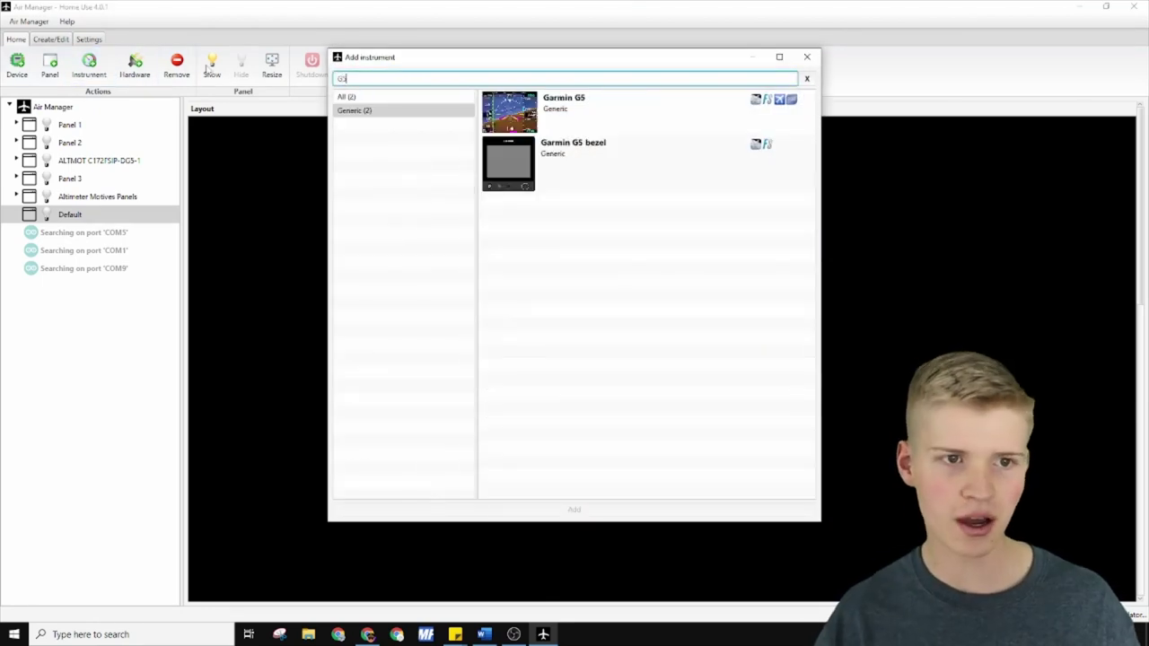
{"action": "left_click", "coordinate": [601, 112]}
{"action": "left_click", "coordinate": [574, 509]}
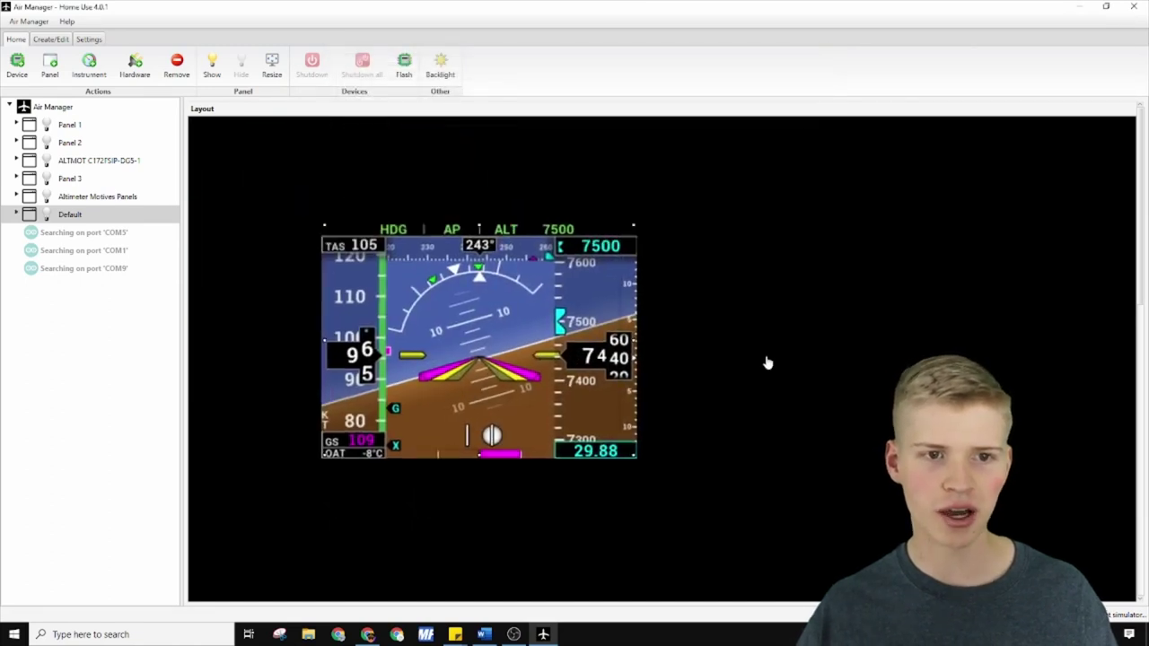
{"action": "left_click_drag", "start_coordinate": [579, 357], "coordinate": [713, 301]}
- Remove the Default panel and view the Arduino MEGA 2560 device details
{"action": "right_click", "coordinate": [81, 216]}
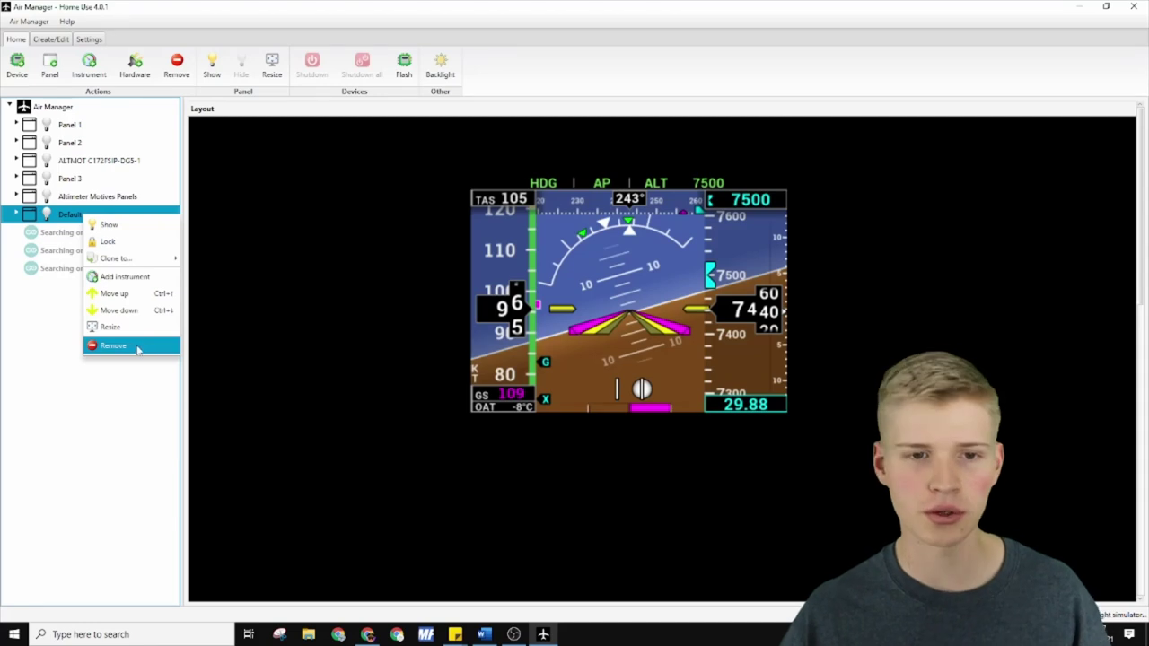
{"action": "left_click", "coordinate": [138, 346]}
{"action": "left_click", "coordinate": [559, 263]}
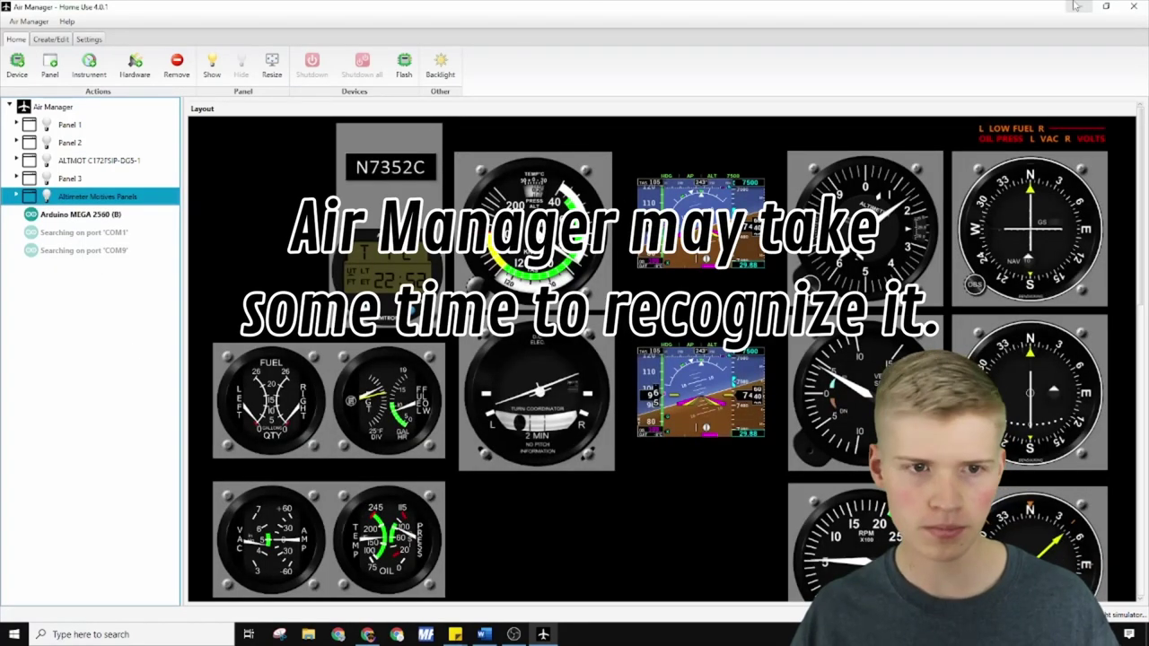
{"action": "left_click", "coordinate": [83, 233]}
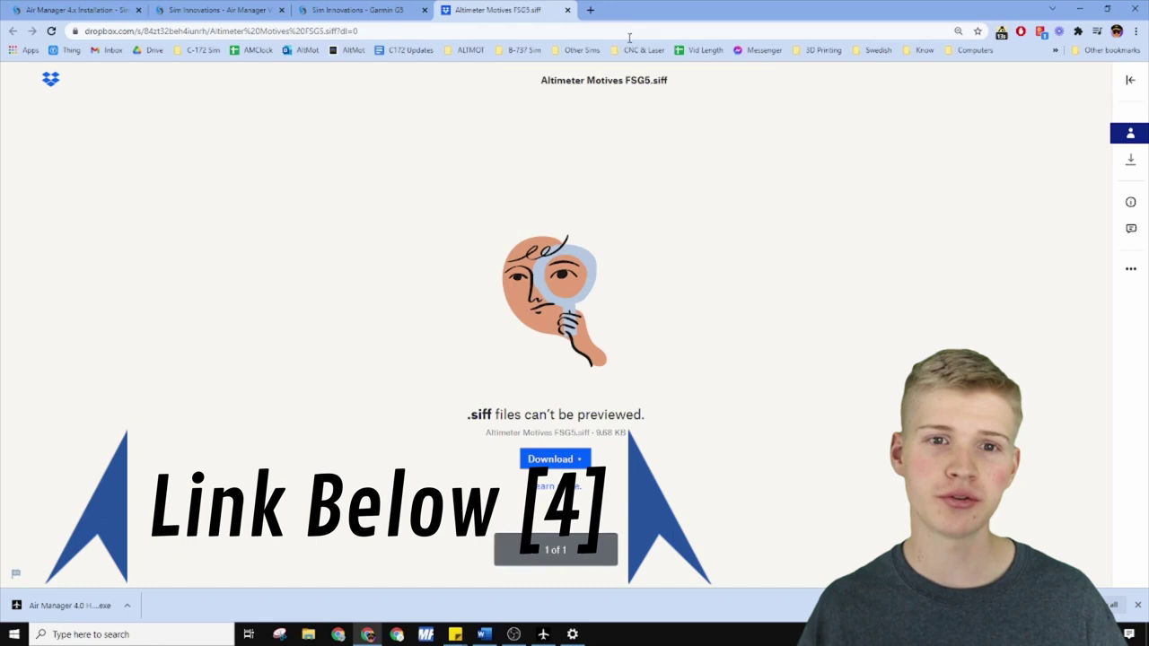
- Direct-download Altimeter Motives FSG5.siff from Dropbox and save it to the Desktop
{"action": "left_click", "coordinate": [571, 463]}
{"action": "left_click", "coordinate": [575, 488]}
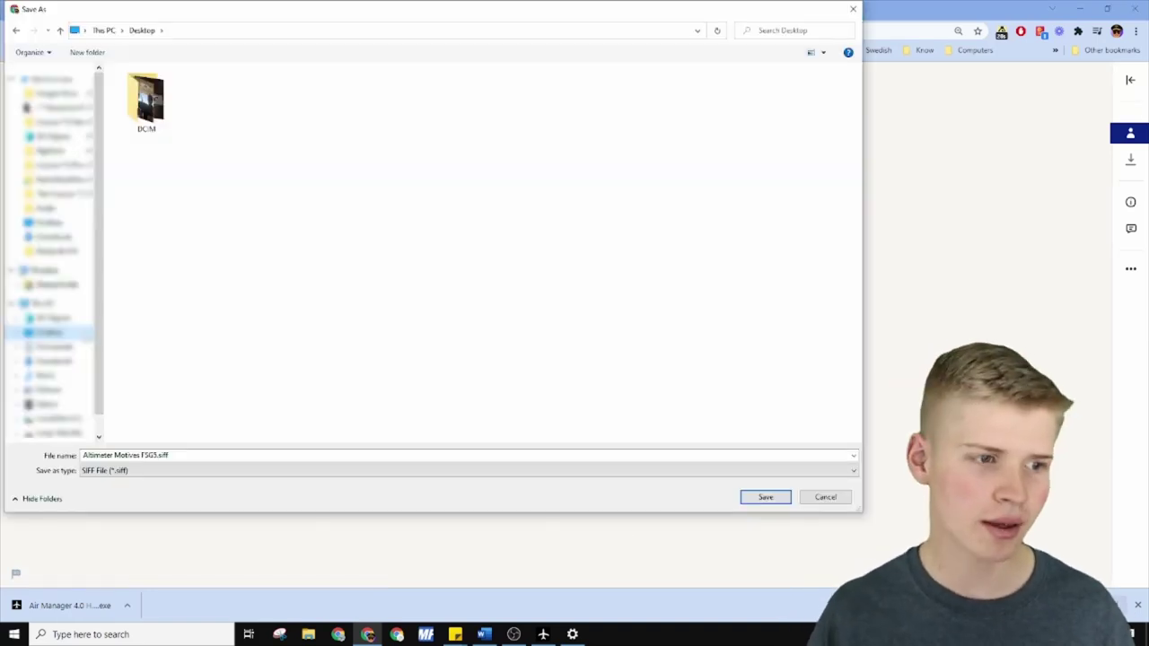
{"action": "left_click", "coordinate": [765, 498]}
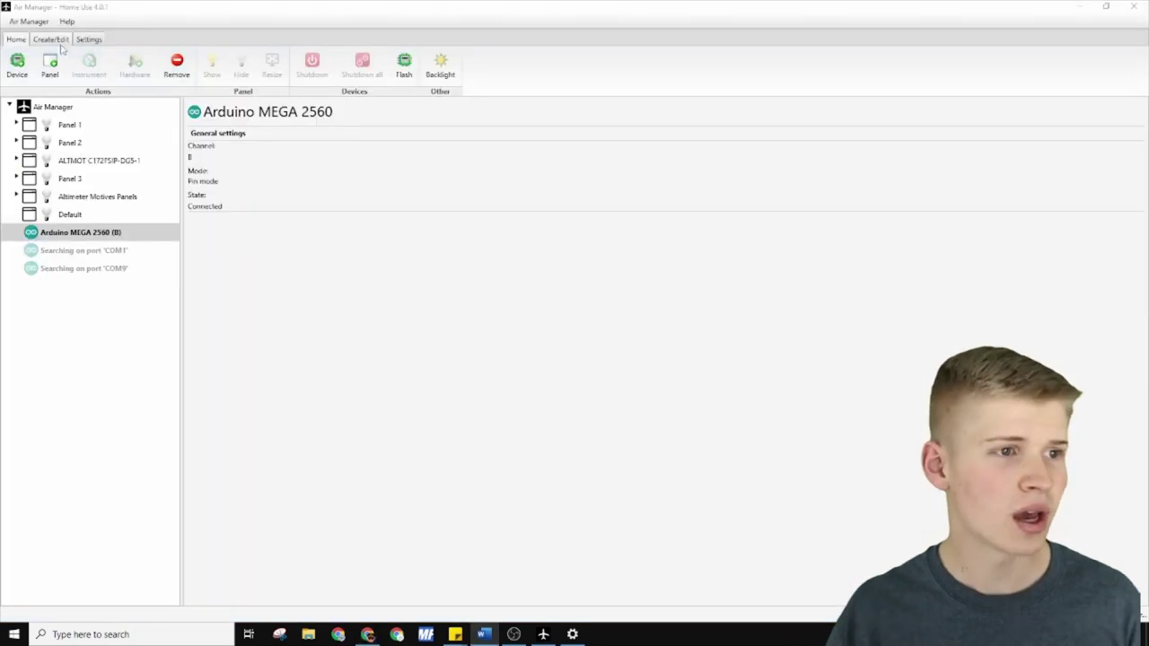
{"action": "left_click", "coordinate": [51, 40]}
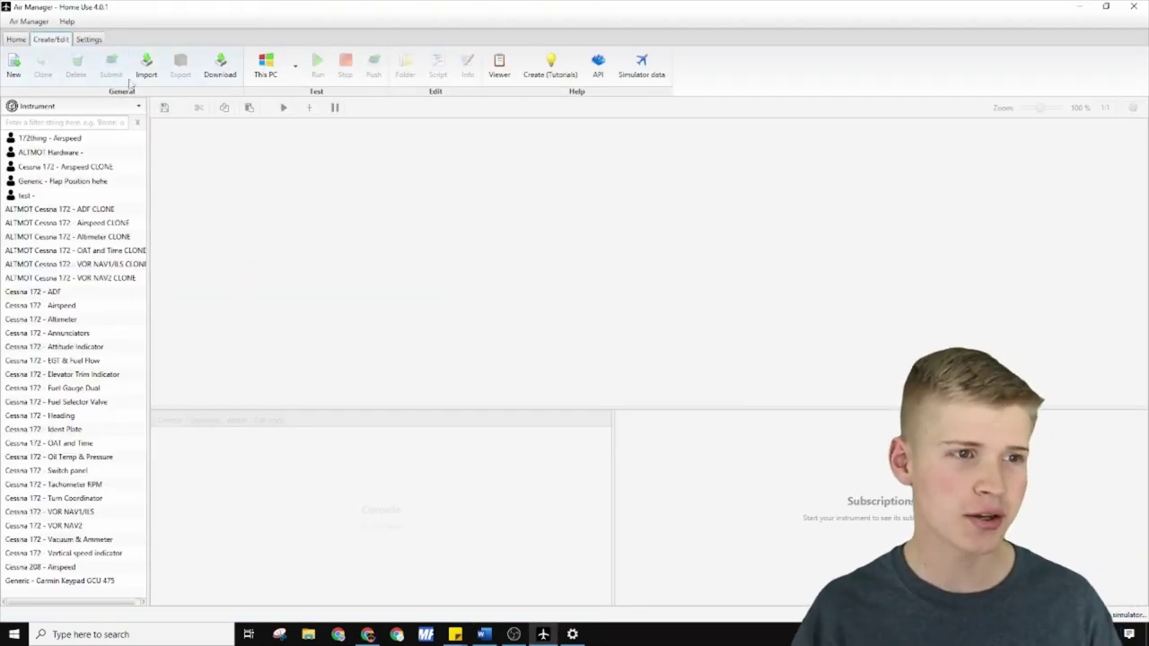
- Import Altimeter Motives Panels from Desktop\Altimeter Motives FSG5.siff, replacing the local copy, and confirm
{"action": "left_click", "coordinate": [147, 75]}
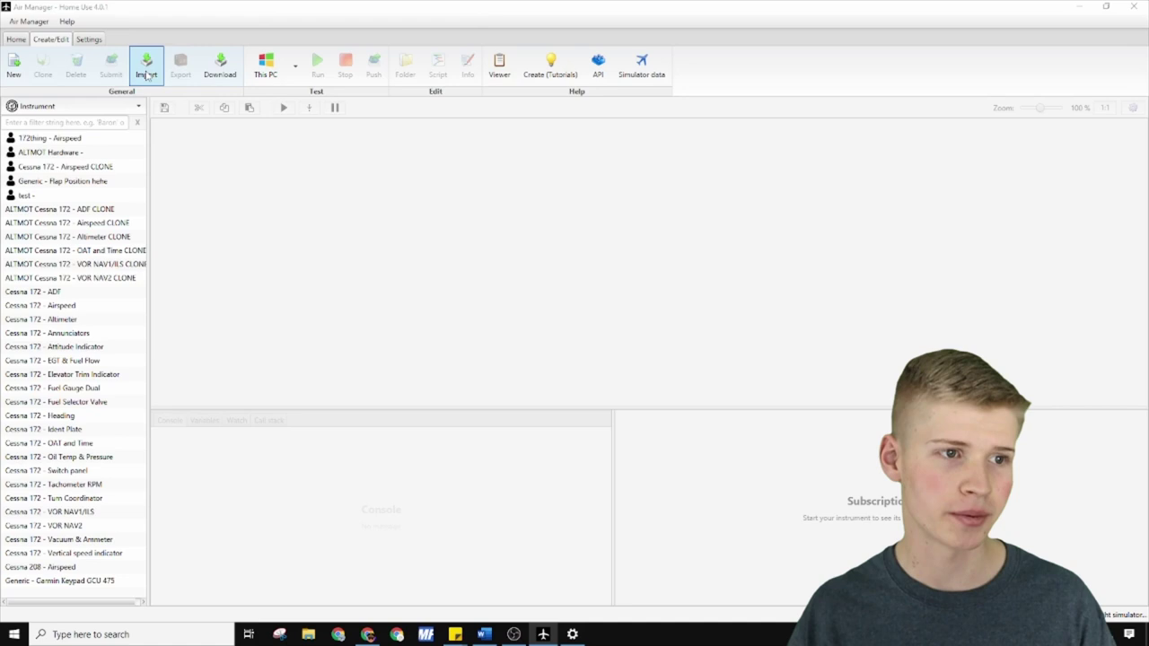
{"action": "left_click", "coordinate": [49, 97]}
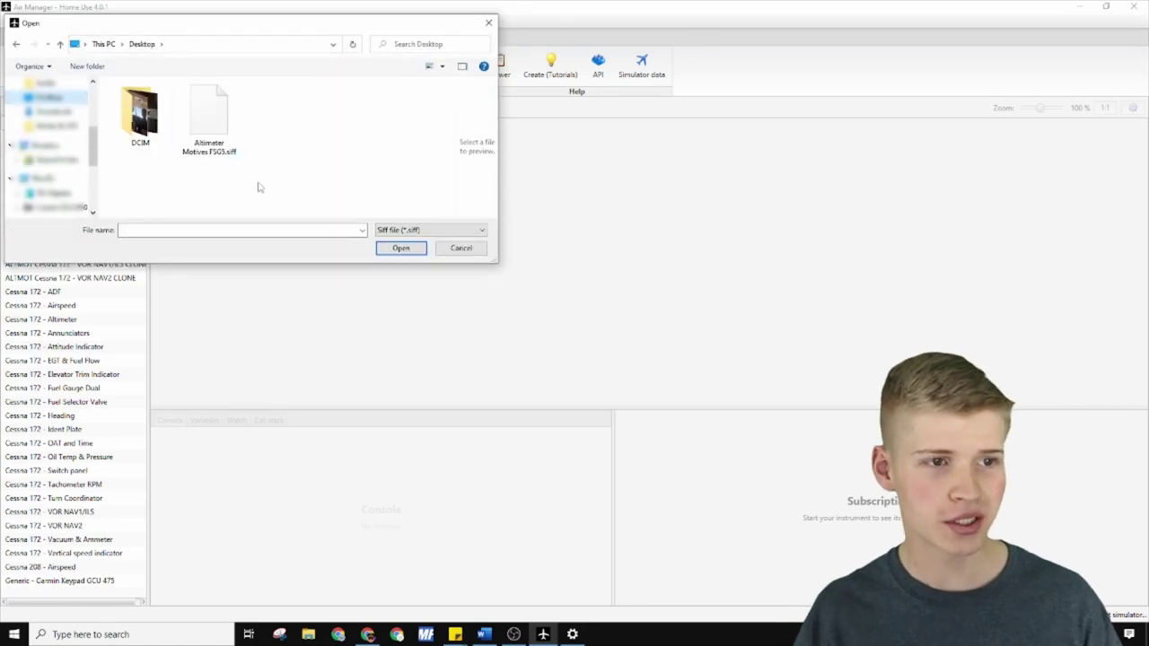
{"action": "left_click", "coordinate": [216, 131]}
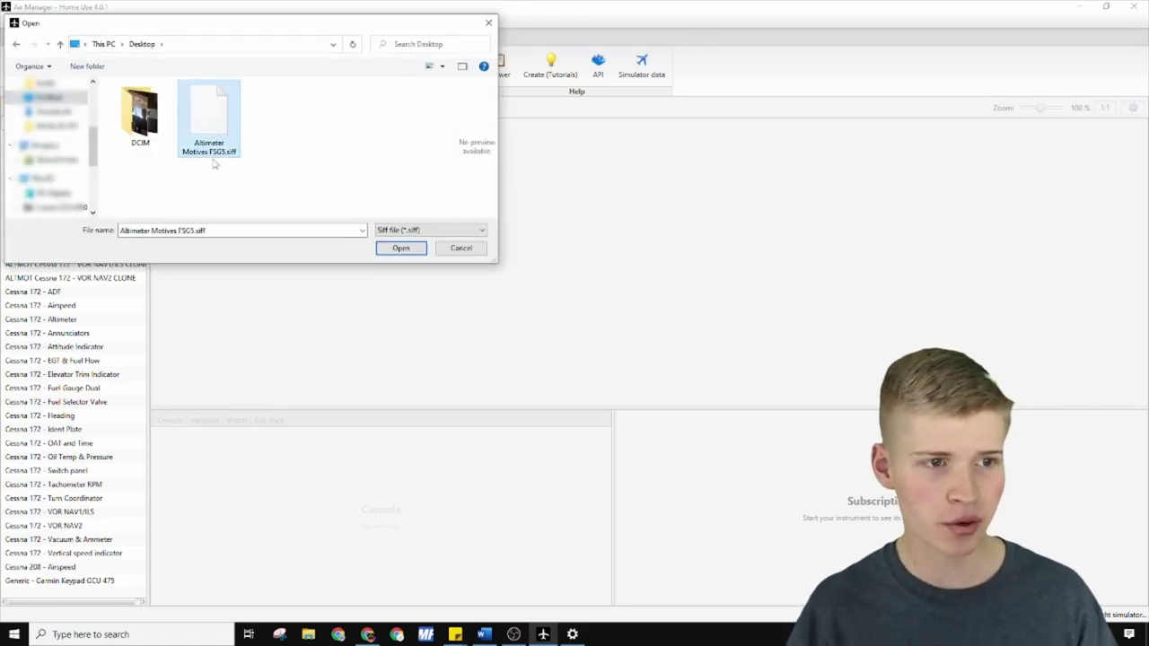
{"action": "left_click", "coordinate": [401, 249]}
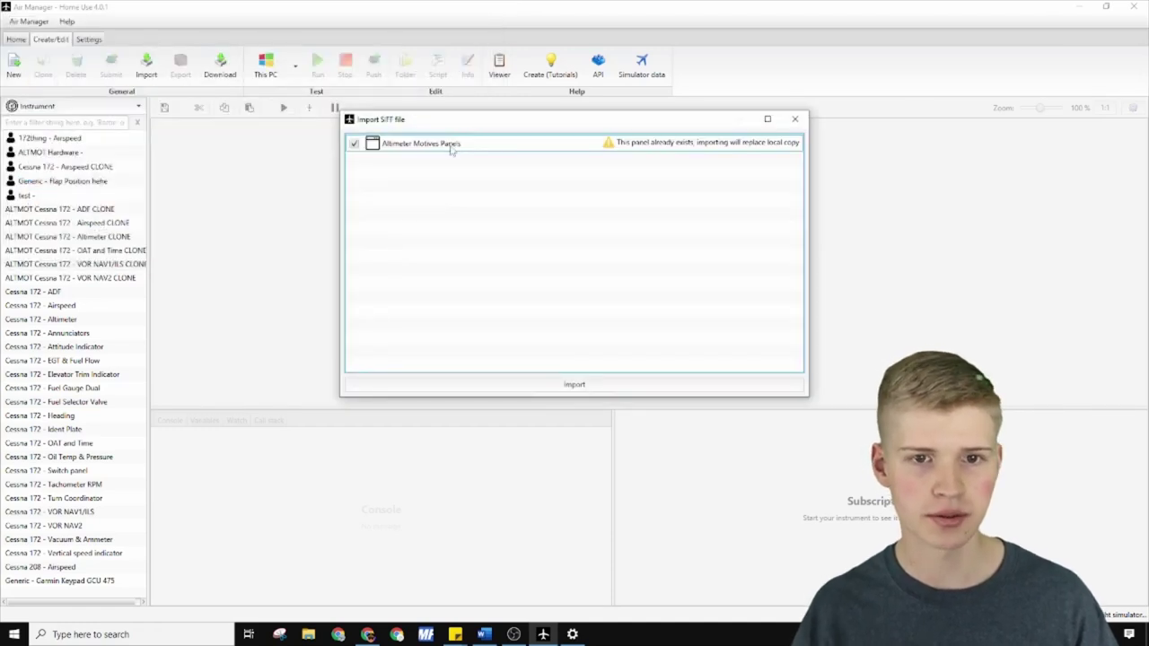
{"action": "left_click", "coordinate": [451, 149]}
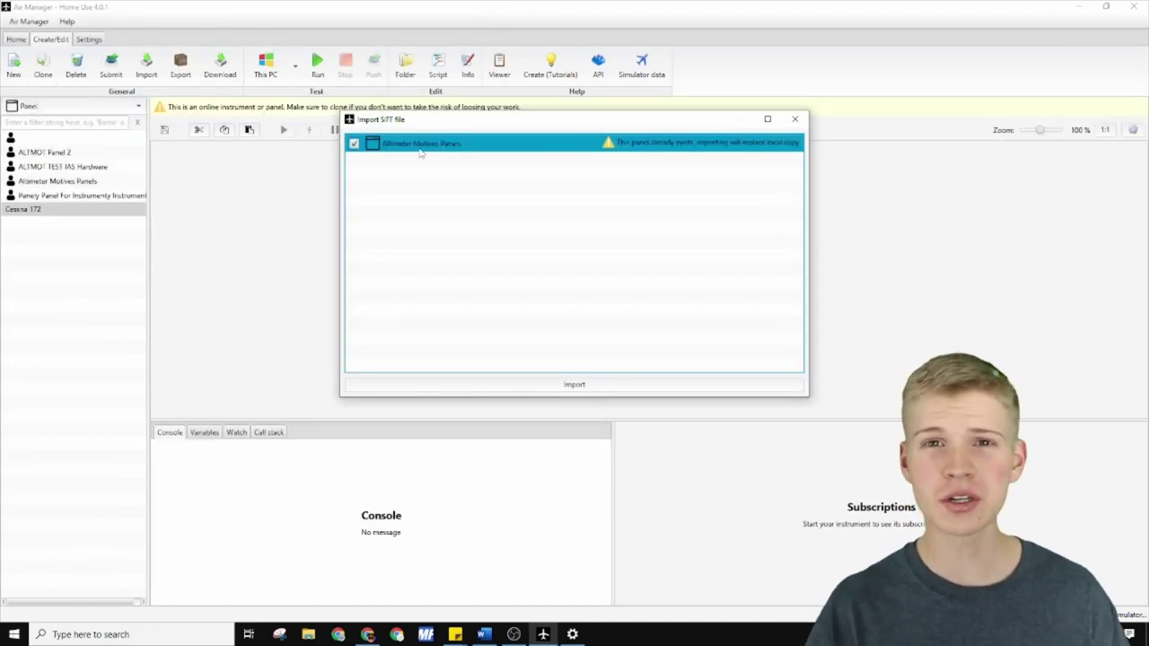
{"action": "left_click", "coordinate": [557, 386]}
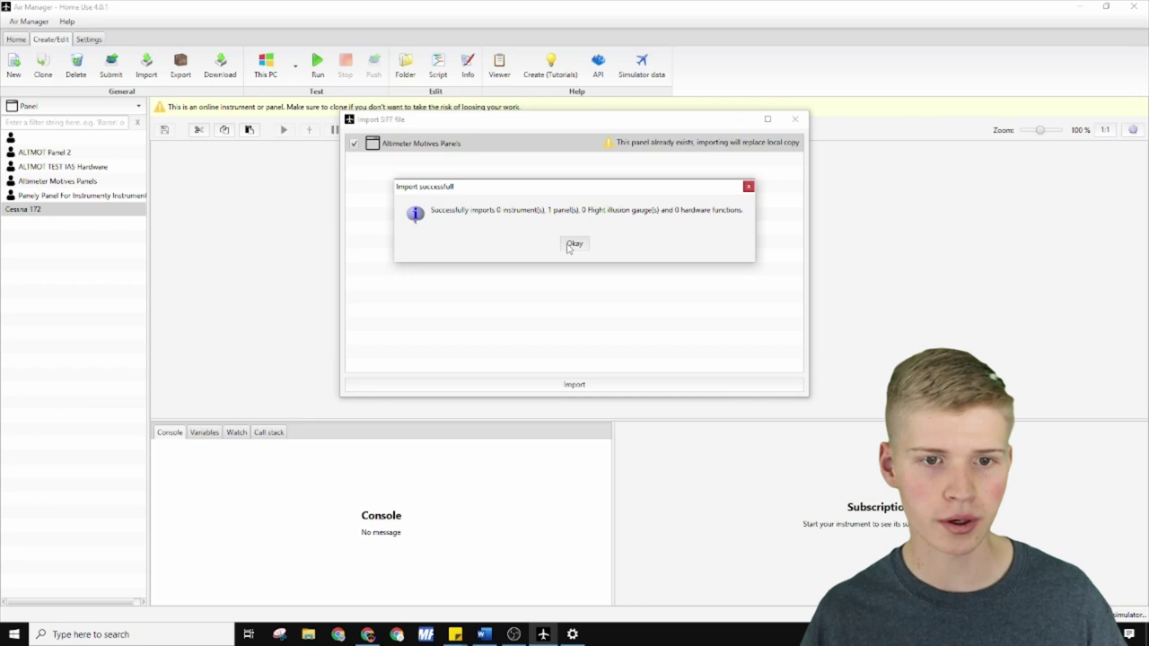
{"action": "left_click", "coordinate": [572, 244]}
{"action": "left_click", "coordinate": [77, 105]}
- Switch the list to Panels, run Altimeter Motives Panels as a preview, then stop it
{"action": "left_click", "coordinate": [79, 108]}
{"action": "left_click", "coordinate": [79, 106]}
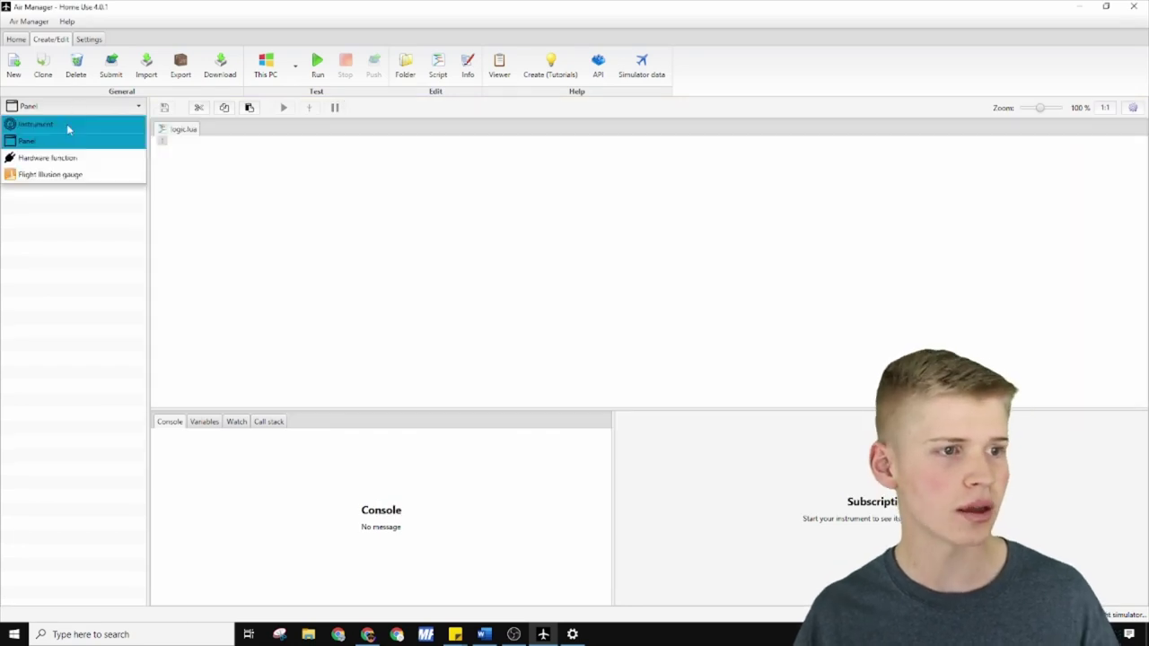
{"action": "left_click", "coordinate": [63, 140]}
{"action": "left_click", "coordinate": [36, 138]}
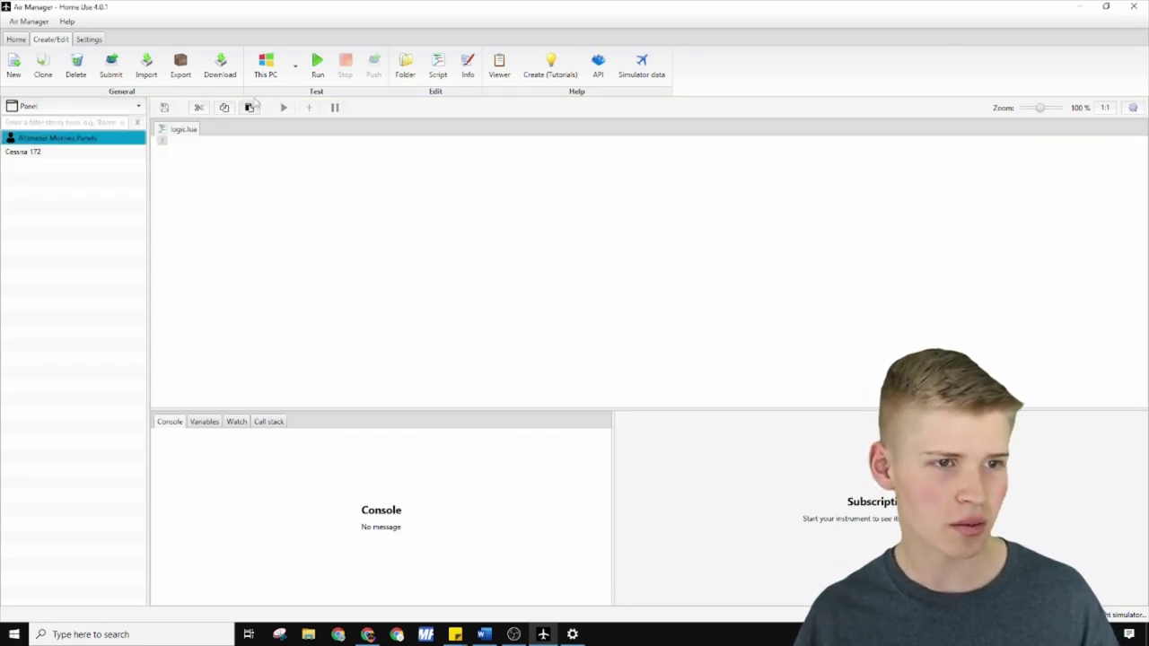
{"action": "left_click", "coordinate": [317, 65]}
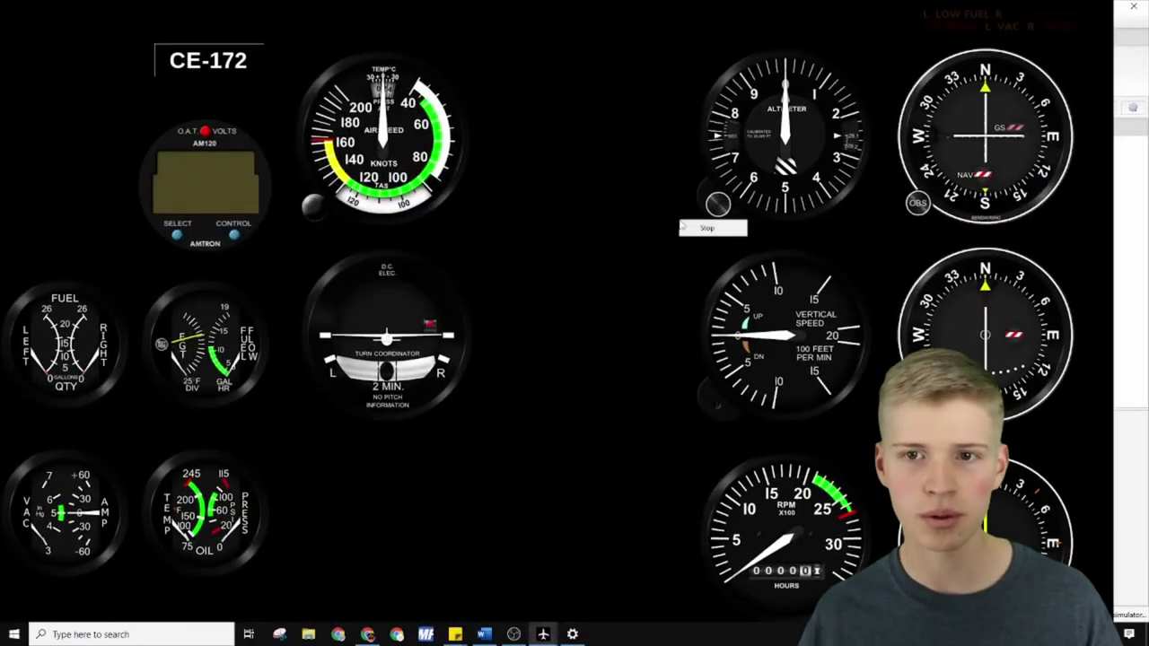
{"action": "left_click", "coordinate": [702, 228]}
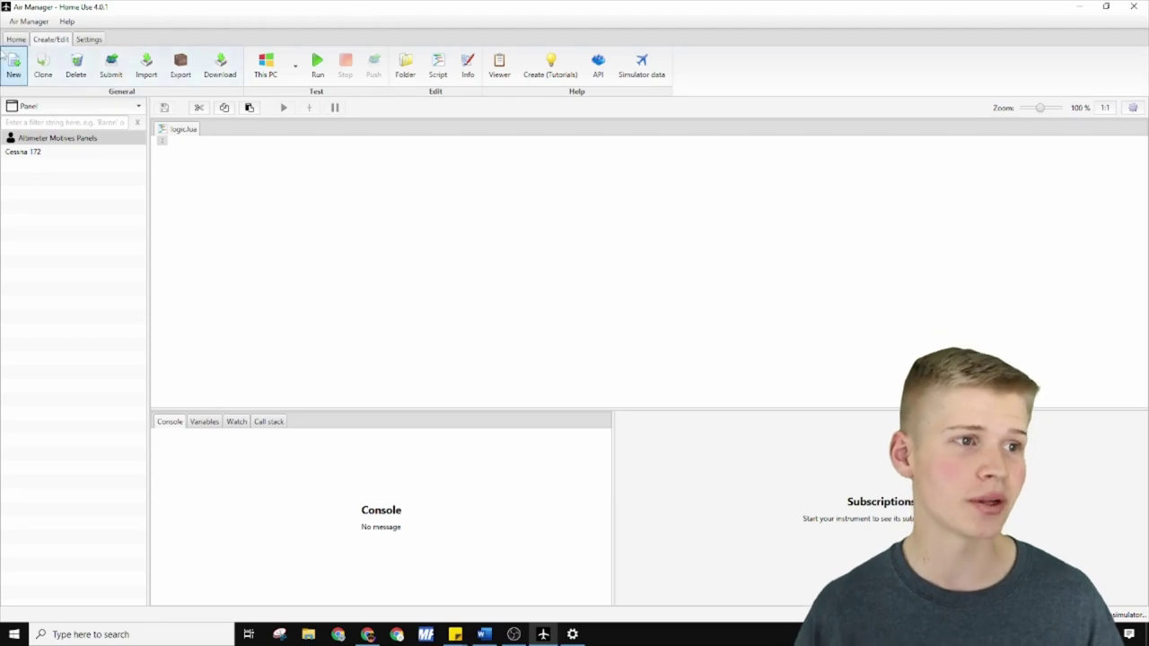
- On Home, add Altimeter Motives Panels with the ALTMOT G5 Cessna 172 layout
{"action": "left_click", "coordinate": [16, 40]}
{"action": "left_click", "coordinate": [49, 63]}
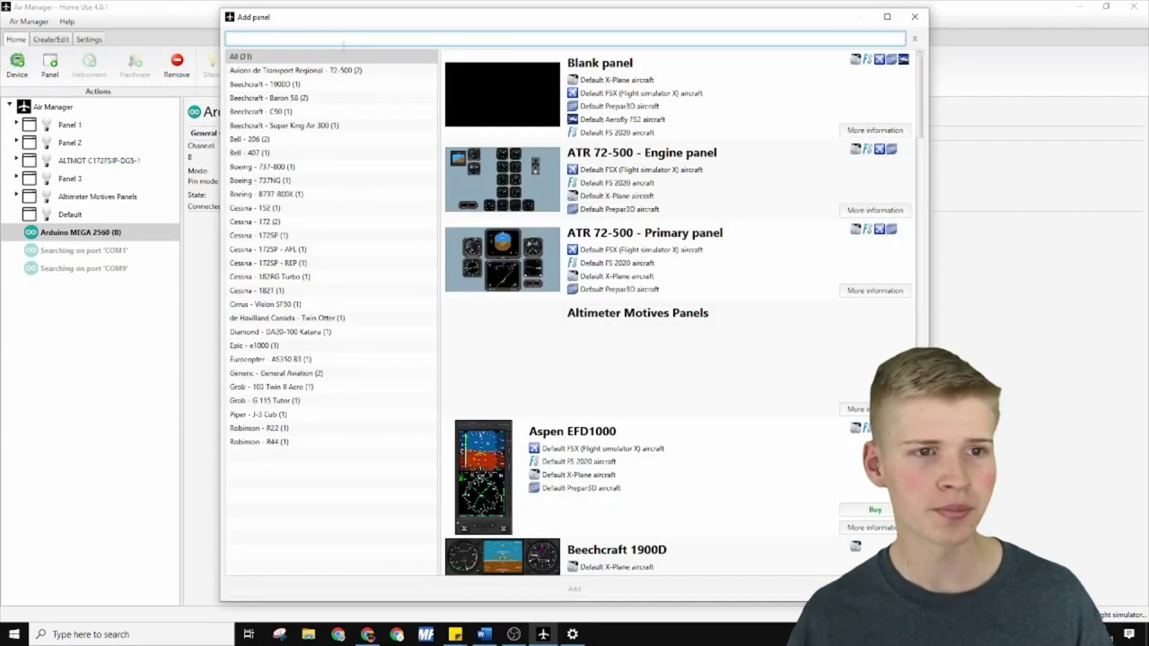
{"action": "type", "text": "altim"}
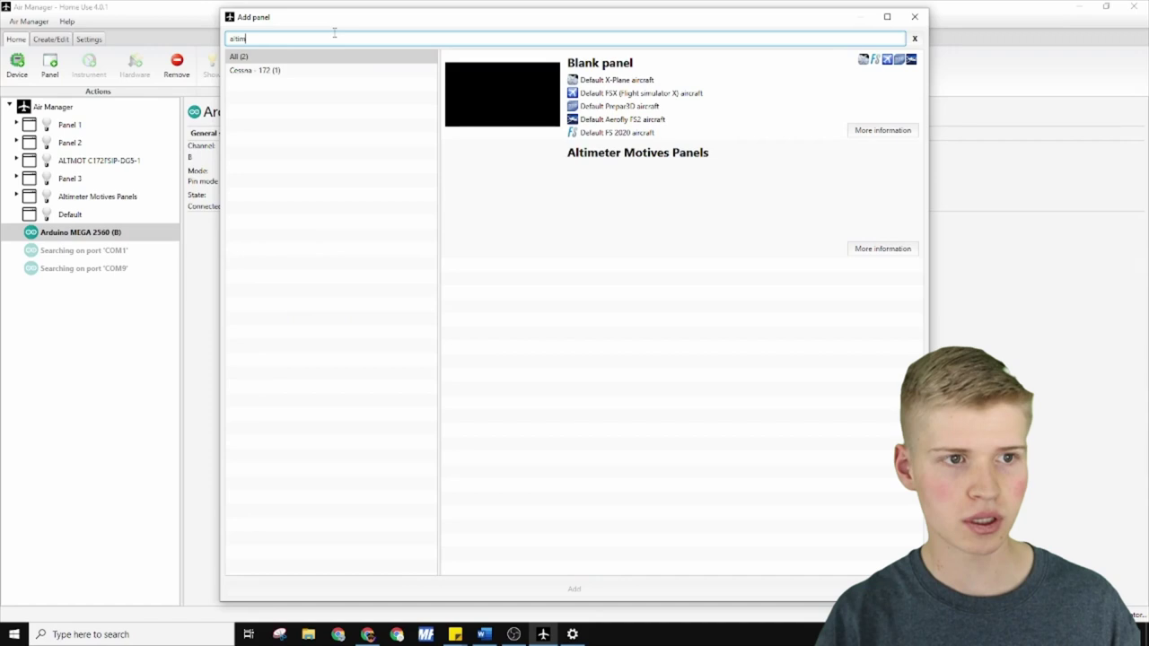
{"action": "left_click", "coordinate": [629, 207]}
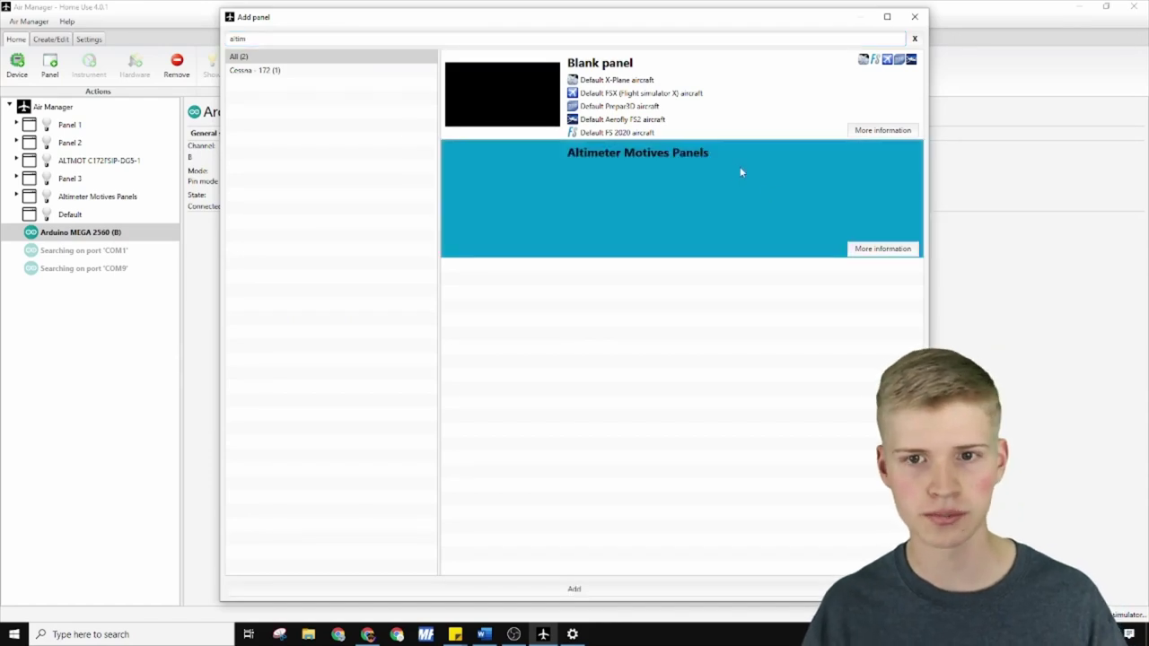
{"action": "left_click", "coordinate": [587, 589]}
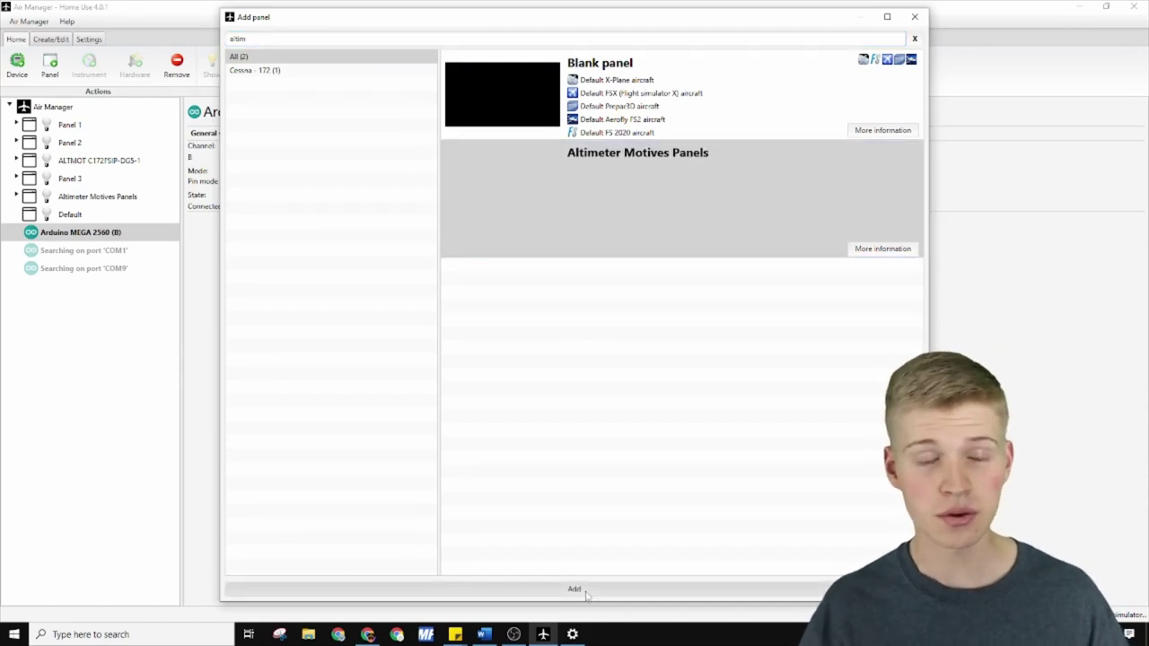
{"action": "left_click", "coordinate": [350, 232]}
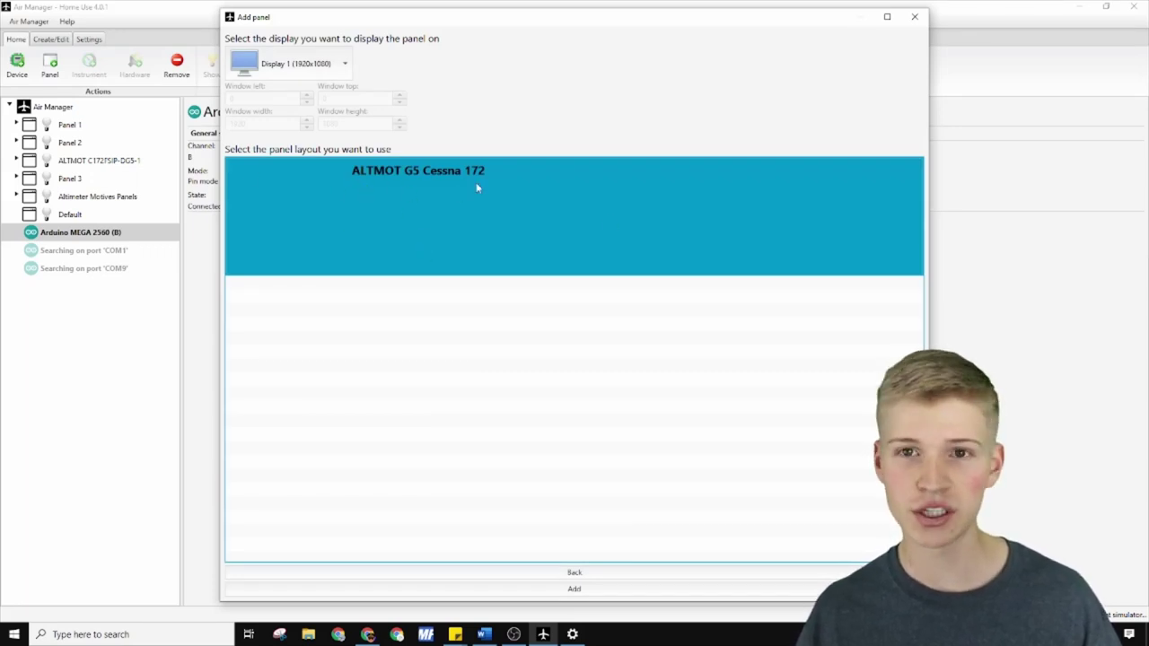
{"action": "left_click", "coordinate": [562, 587]}
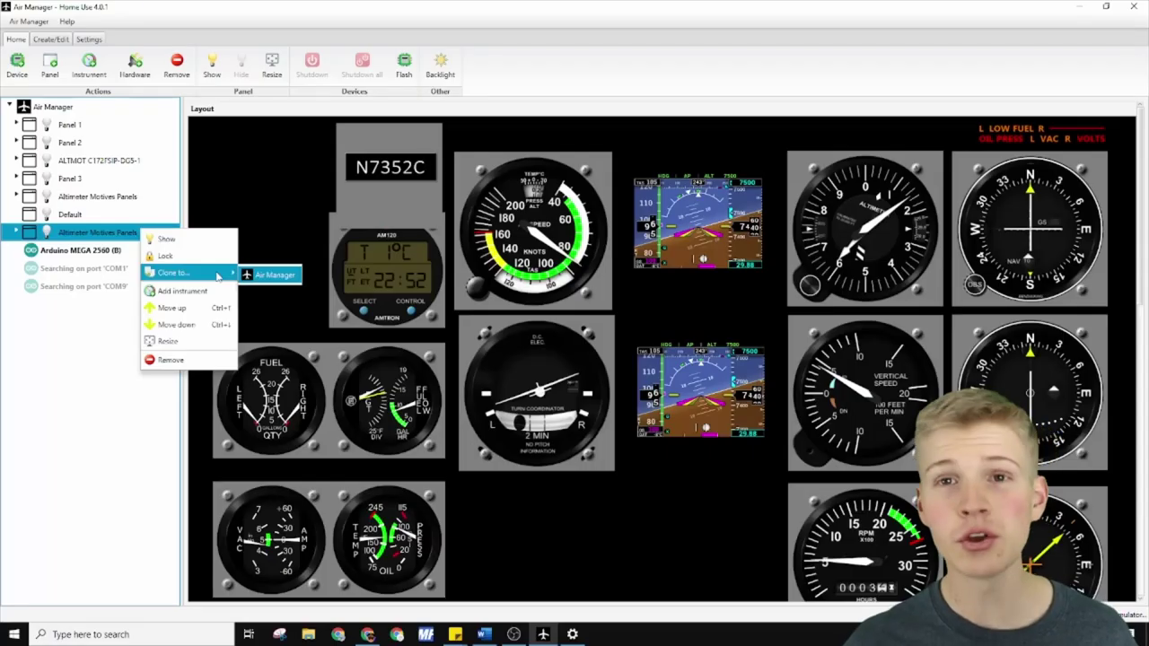
- Clone the Altimeter Motives panel to Air Manager and open the copy
{"action": "left_click", "coordinate": [260, 277]}
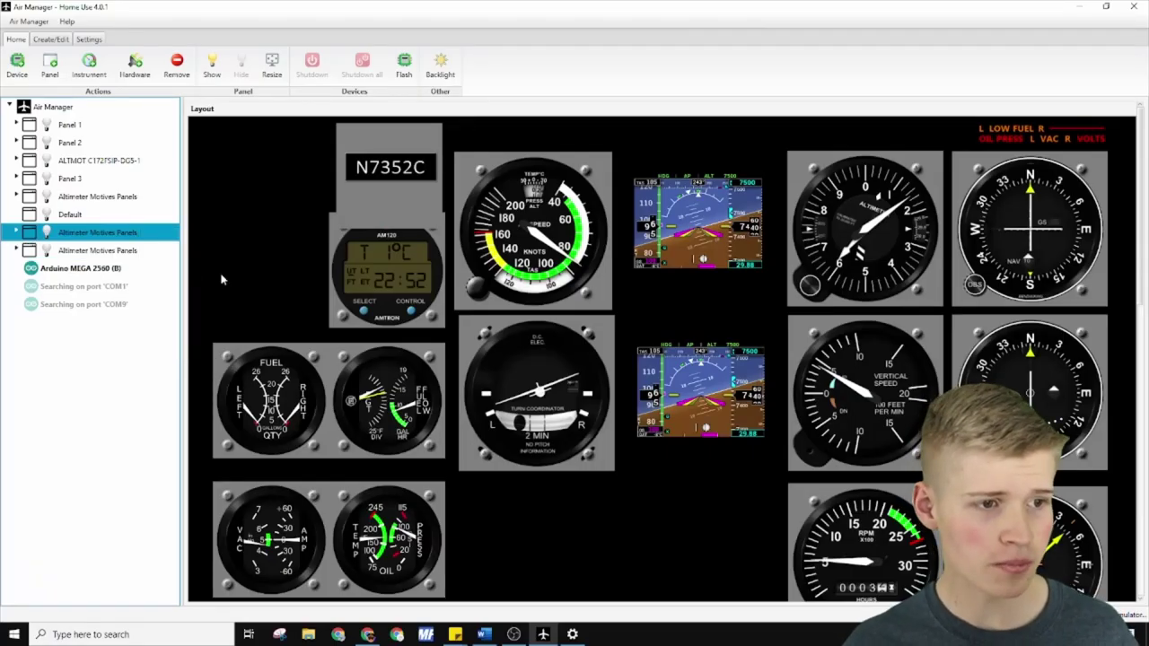
{"action": "left_click", "coordinate": [151, 266]}
{"action": "left_click", "coordinate": [151, 253]}
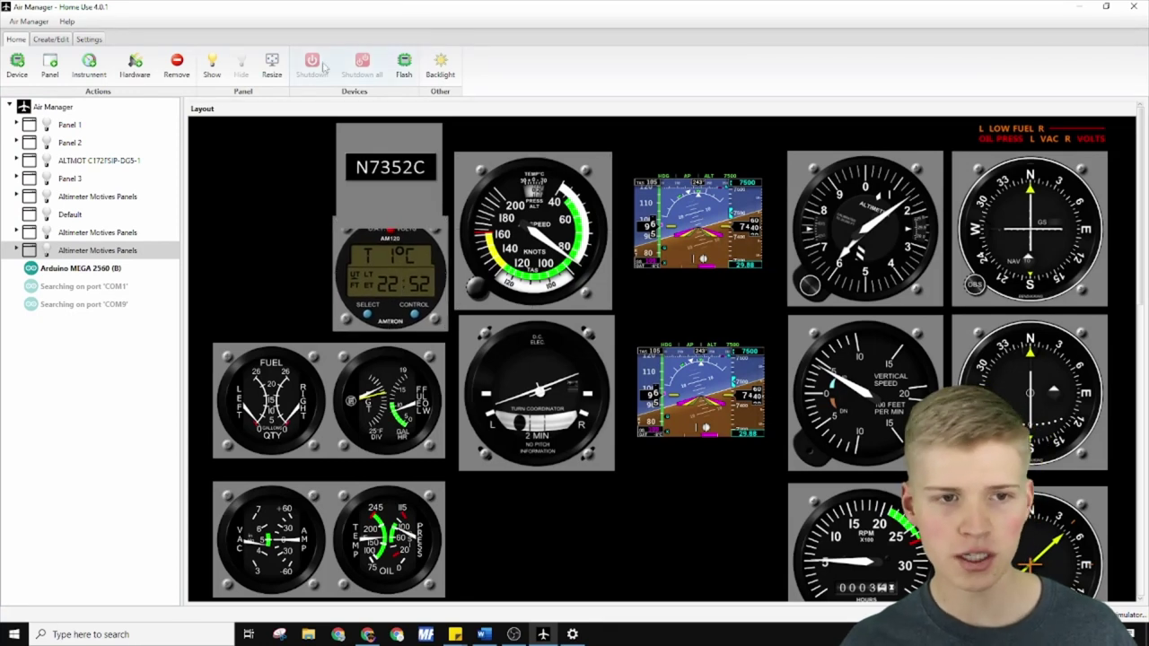
- Clear the G5 instrument filter and add an airspeed indicator to the cloned panel
{"action": "left_click", "coordinate": [89, 75]}
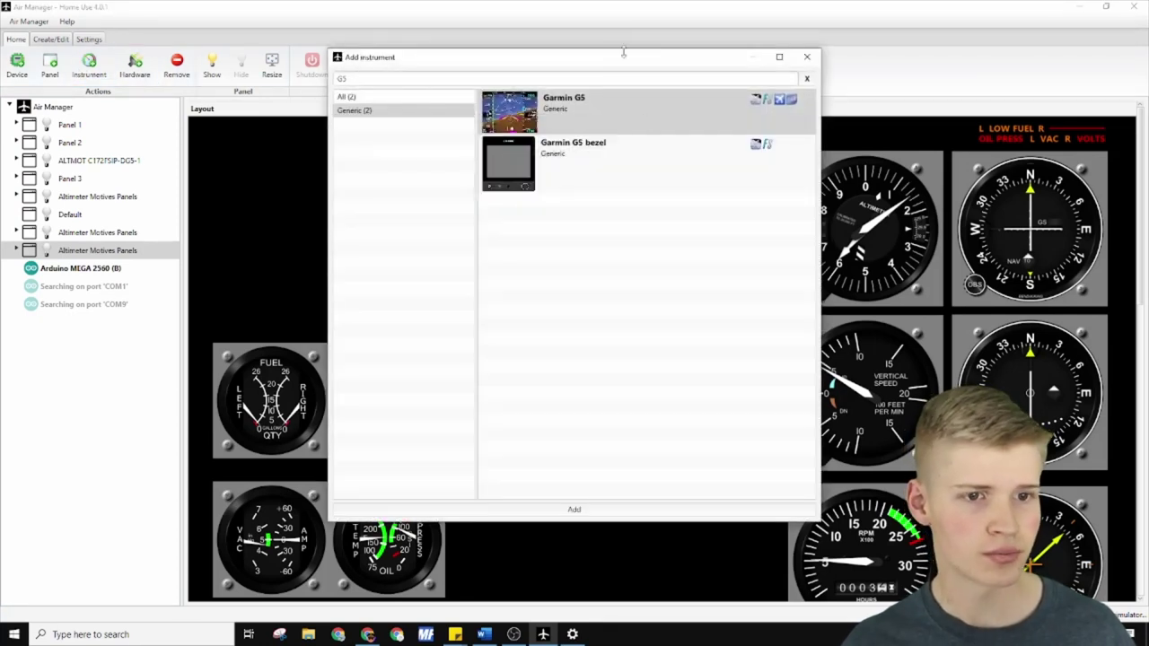
{"action": "left_click", "coordinate": [400, 78]}
{"action": "key", "text": "BackSpace"}
{"action": "key", "text": "BackSpace"}
{"action": "double_click", "coordinate": [585, 310]}
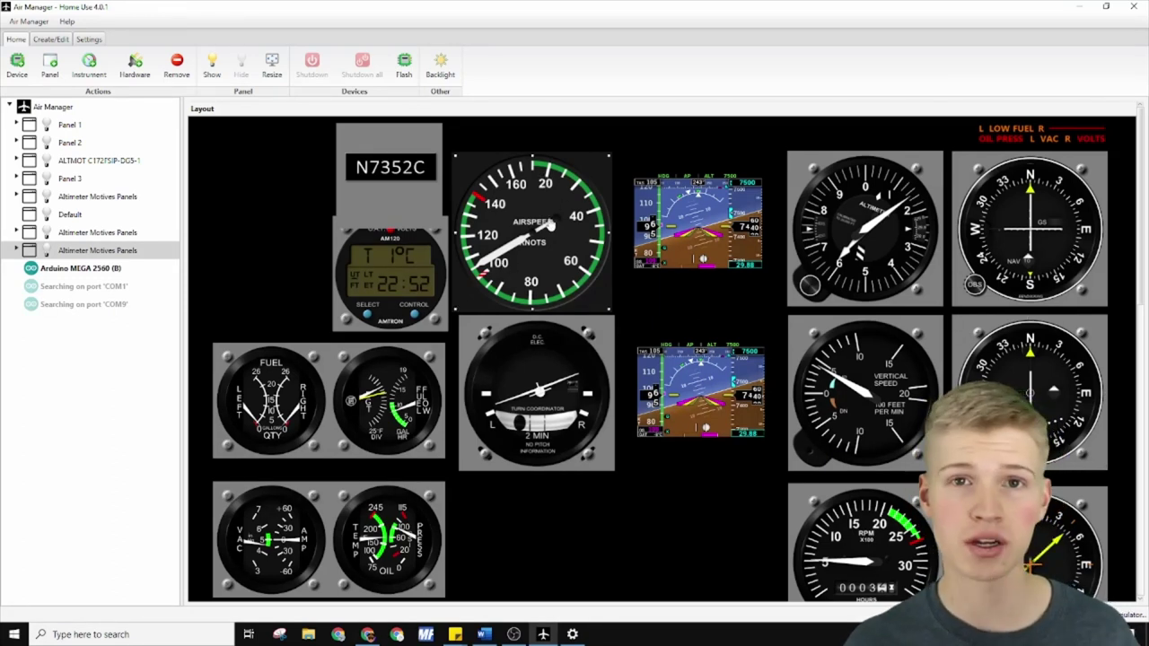
- Find the G5(2) PWR entry in the manual and select the second Garmin G5 instrument
{"action": "right_click", "coordinate": [549, 222]}
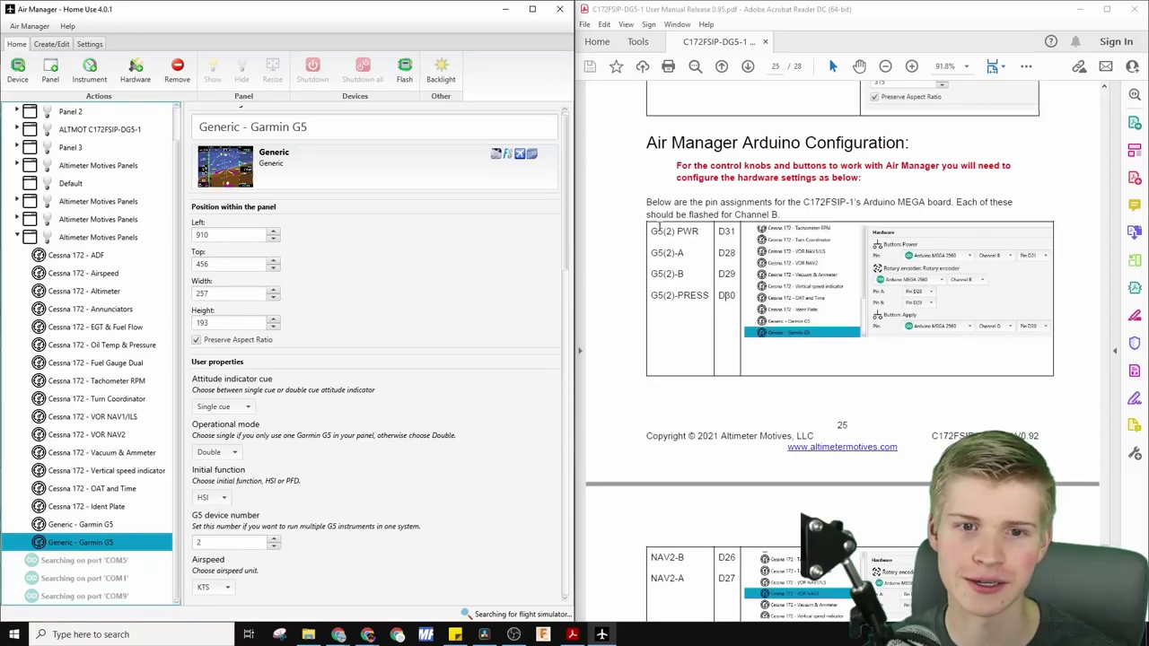
{"action": "left_click_drag", "start_coordinate": [653, 233], "coordinate": [703, 238]}
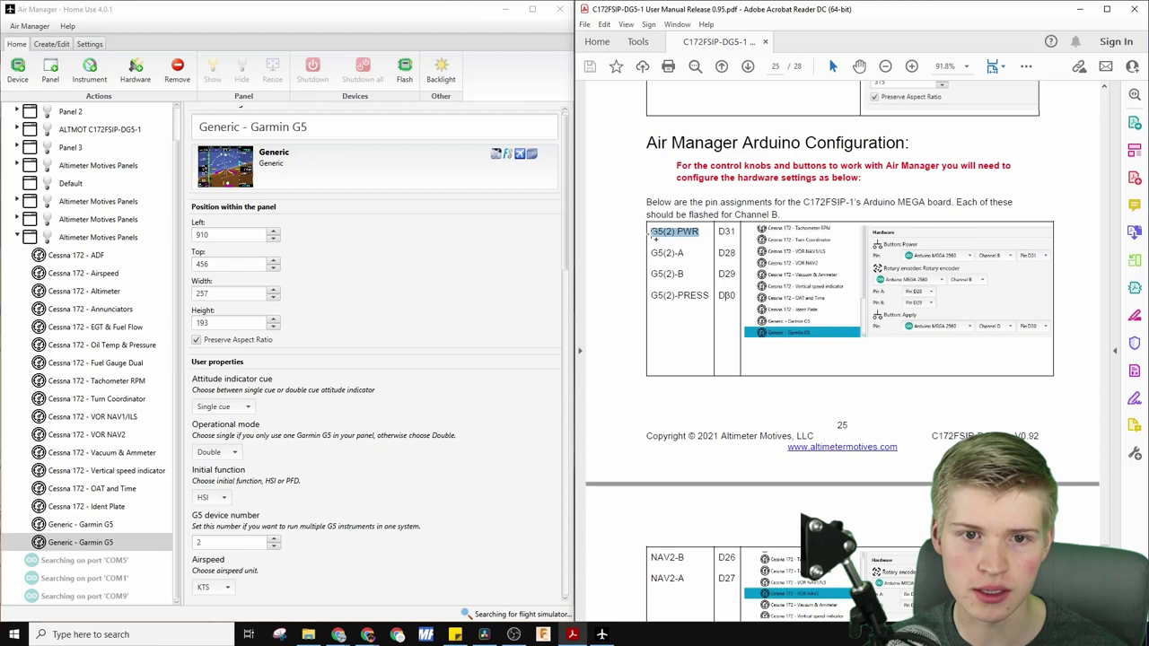
{"action": "left_click", "coordinate": [113, 545]}
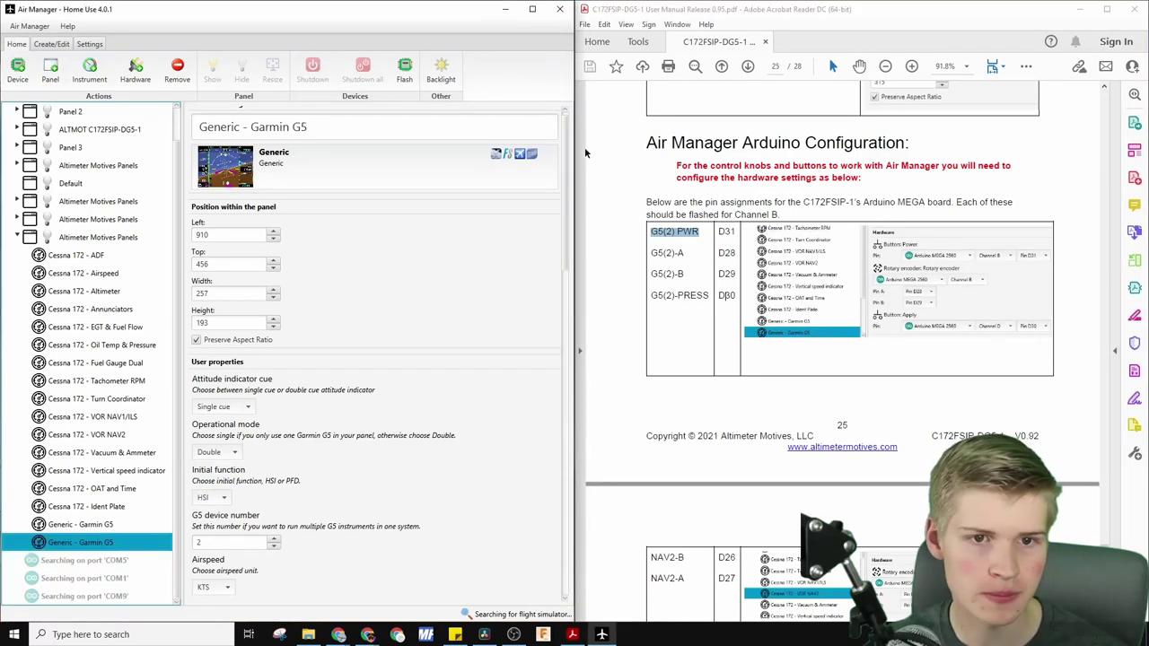
{"action": "left_click_drag", "start_coordinate": [566, 184], "coordinate": [553, 519]}
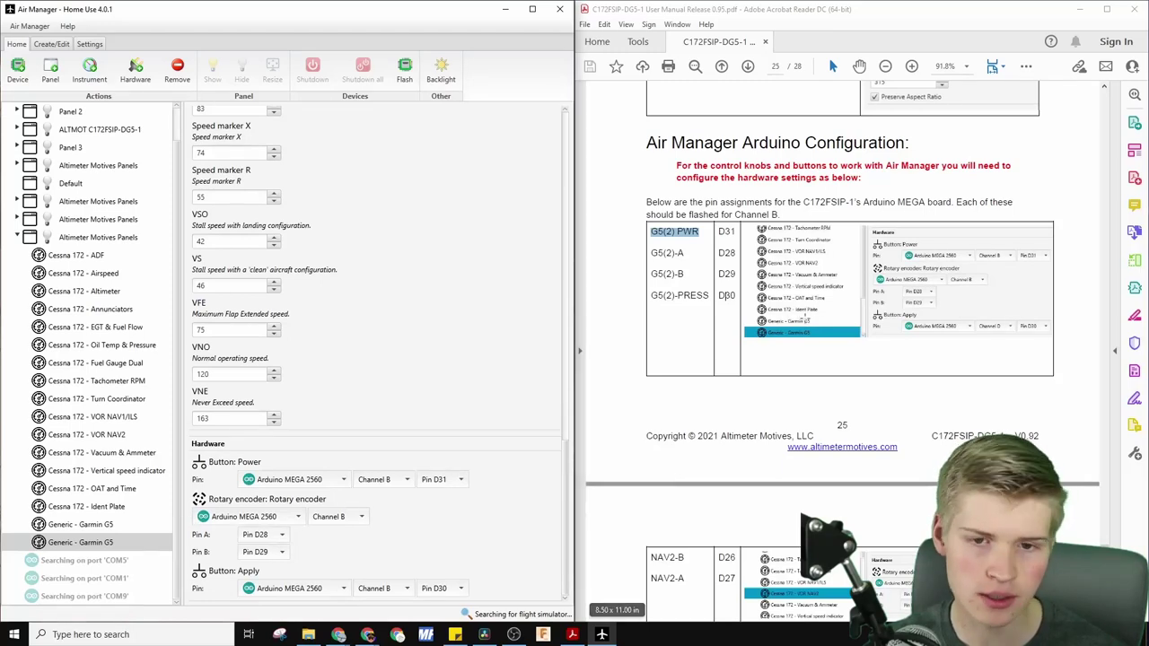
- Assign the second G5's power button to Channel B, Pin D31, then return to the manual
{"action": "left_click", "coordinate": [397, 480]}
{"action": "left_click", "coordinate": [377, 357]}
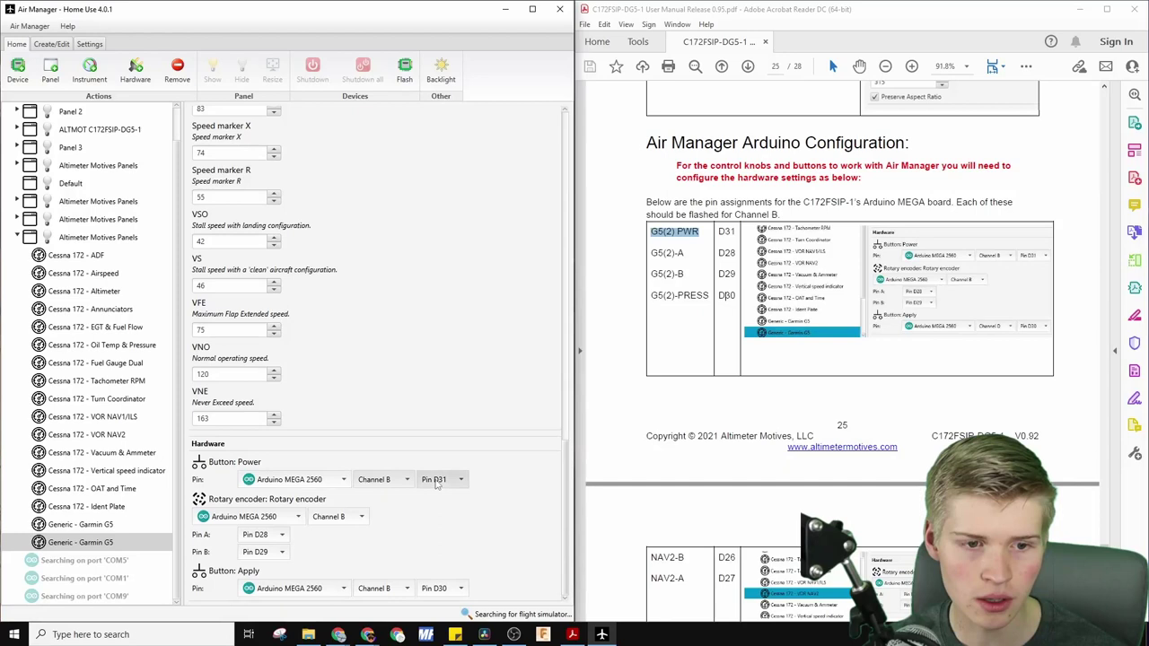
{"action": "left_click", "coordinate": [438, 481]}
{"action": "left_click", "coordinate": [438, 467]}
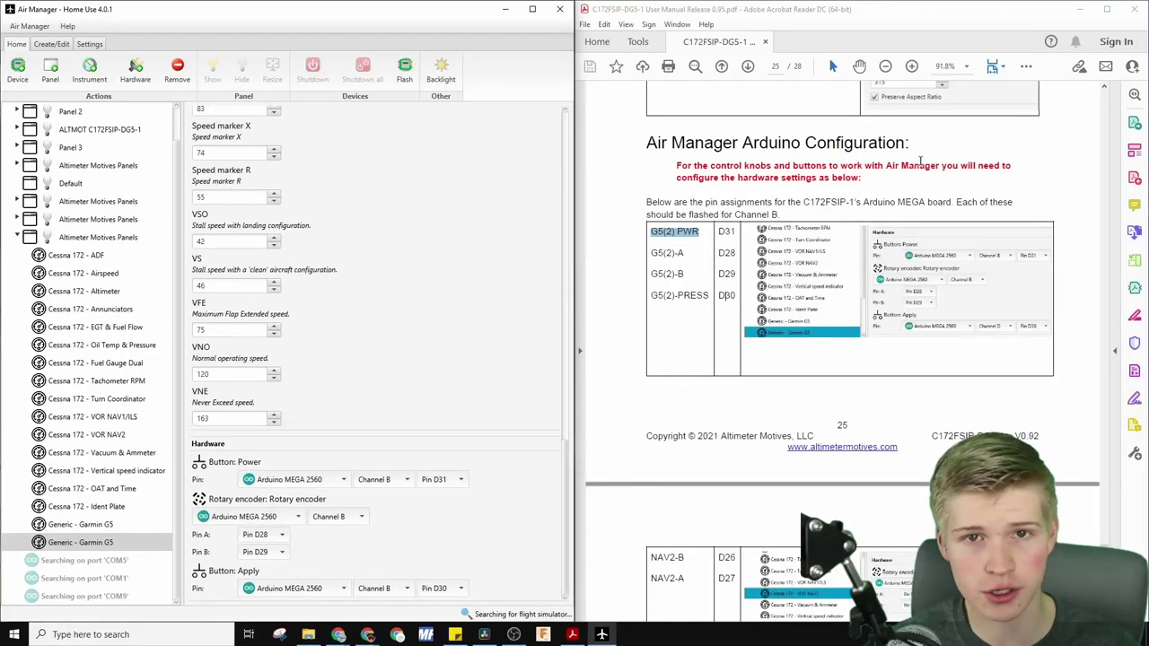
{"action": "left_click", "coordinate": [907, 324]}
{"action": "scroll", "coordinate": [907, 324], "scroll_direction": "down", "scroll_amount": 1}
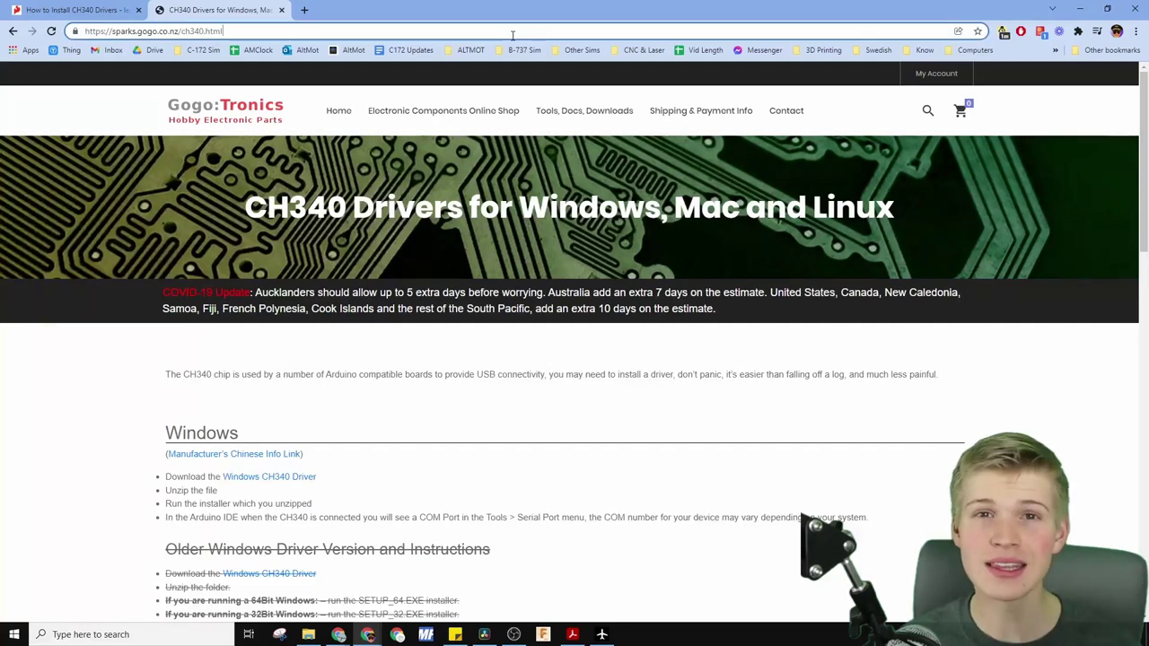
- Scroll the Gogo:Tronics CH340 Drivers page to the Windows driver section
{"action": "scroll", "coordinate": [169, 411], "scroll_direction": "down", "scroll_amount": 2}
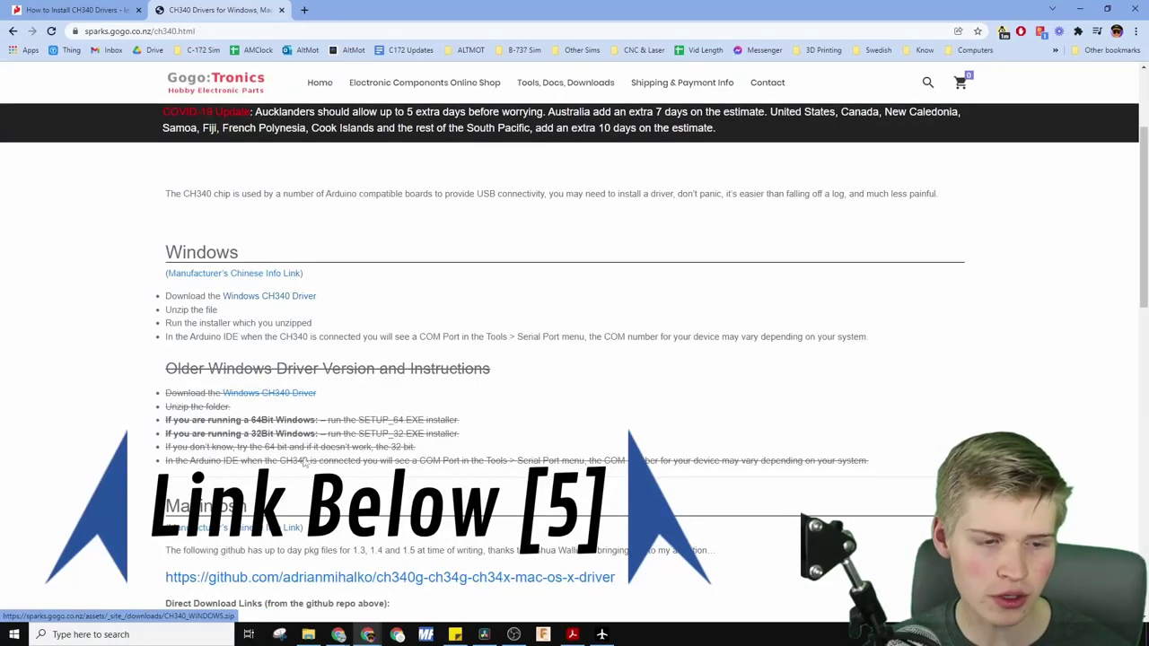
{"action": "scroll", "coordinate": [364, 467], "scroll_direction": "down", "scroll_amount": 1}
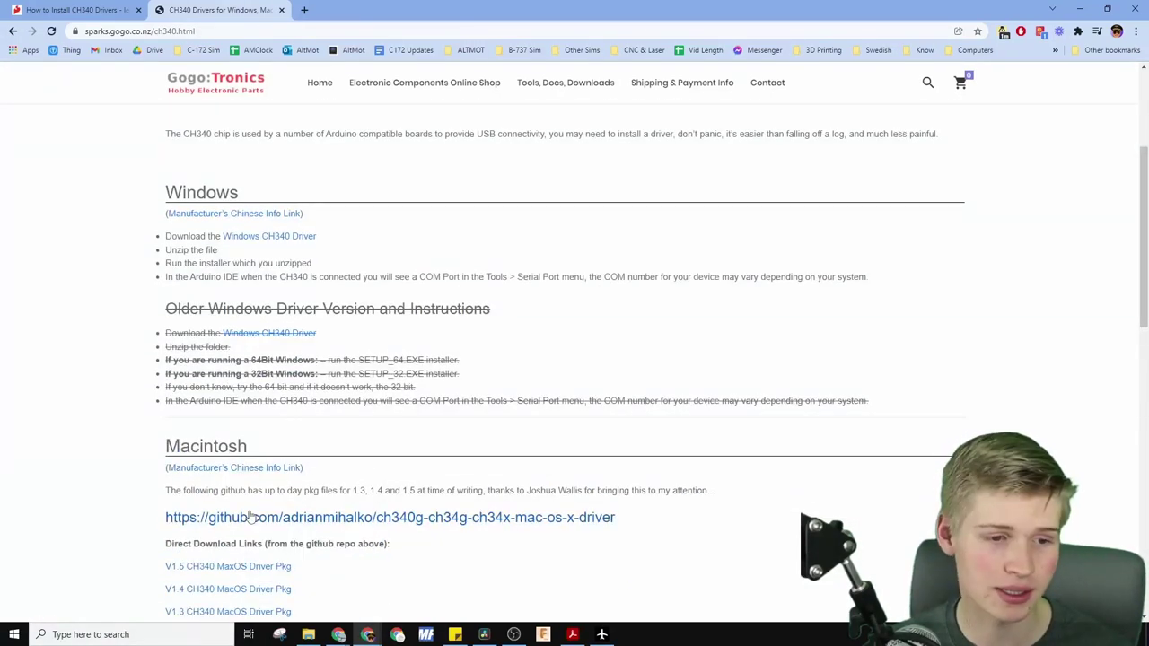
{"action": "scroll", "coordinate": [254, 519], "scroll_direction": "up", "scroll_amount": 2}
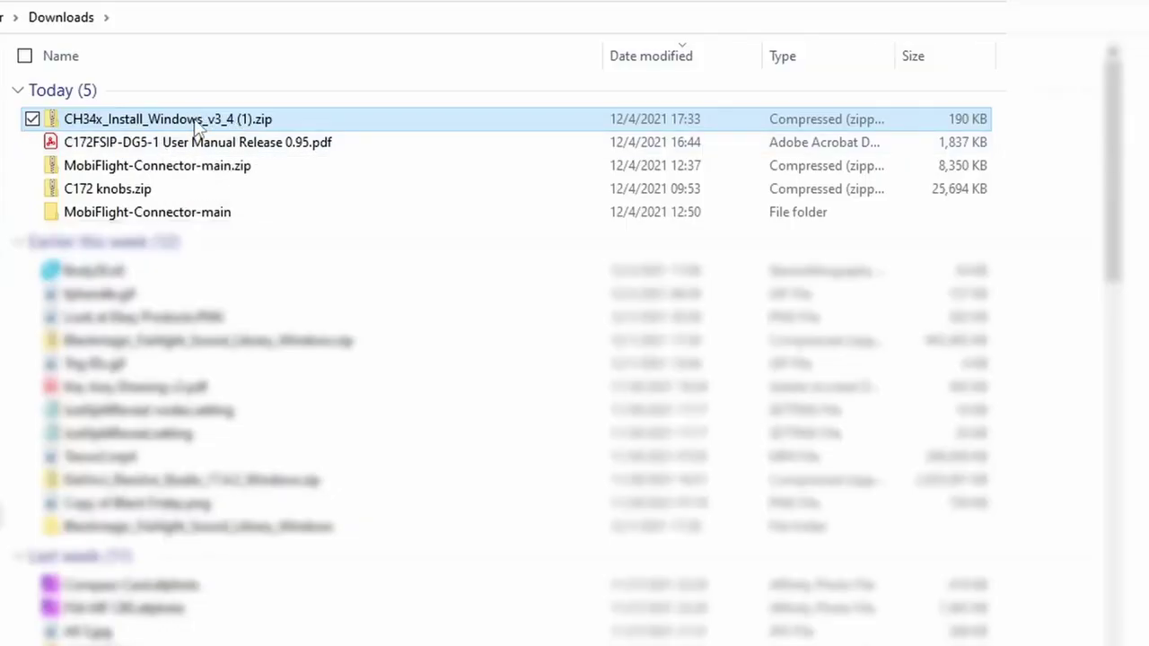
- Extract the CH34x driver zip into a new folder and open it
{"action": "right_click", "coordinate": [193, 118]}
{"action": "left_click", "coordinate": [260, 192]}
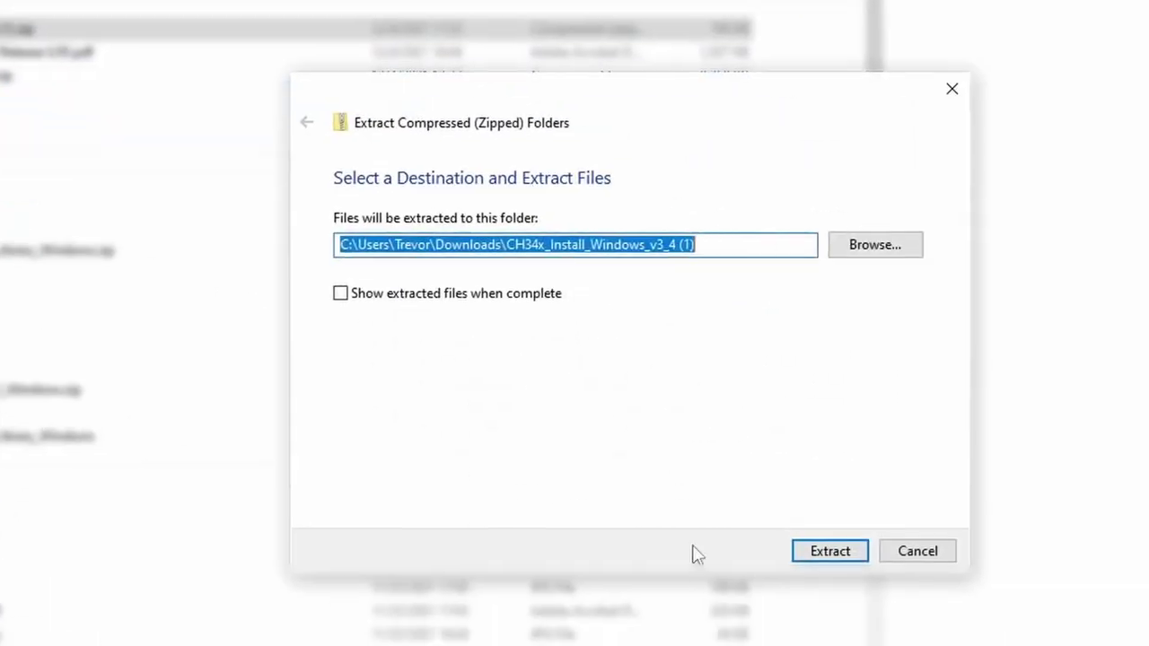
{"action": "left_click", "coordinate": [826, 551]}
{"action": "double_click", "coordinate": [224, 252]}
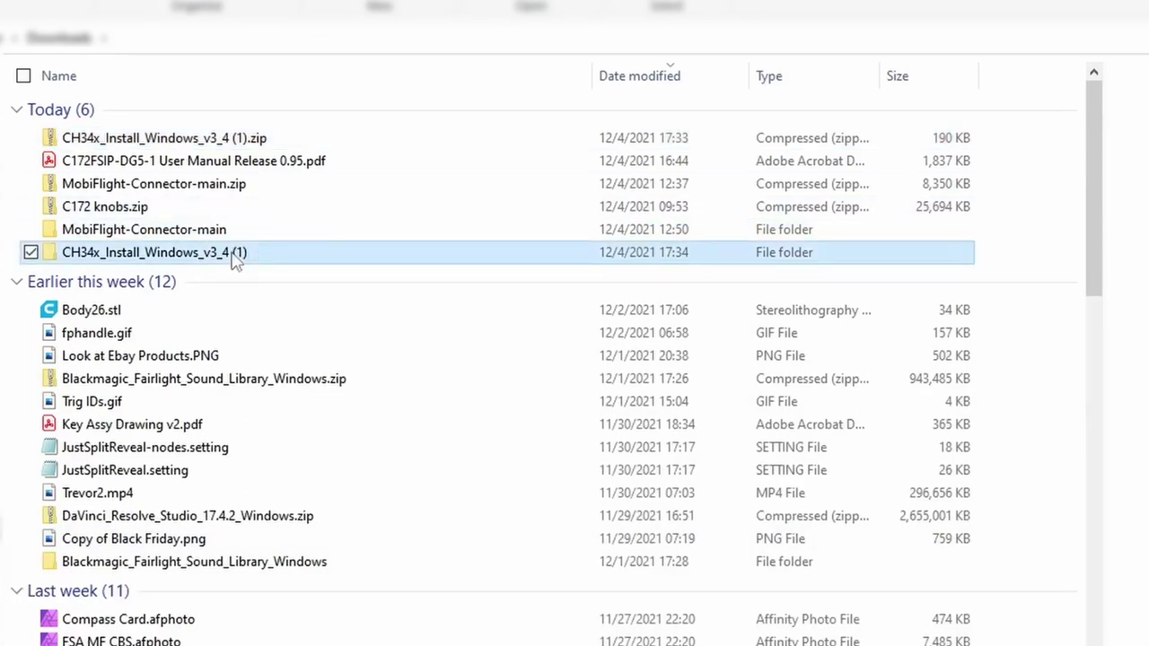
- Run the CH34x installer and install the CH340 driver
{"action": "left_click", "coordinate": [254, 114]}
{"action": "double_click", "coordinate": [254, 115]}
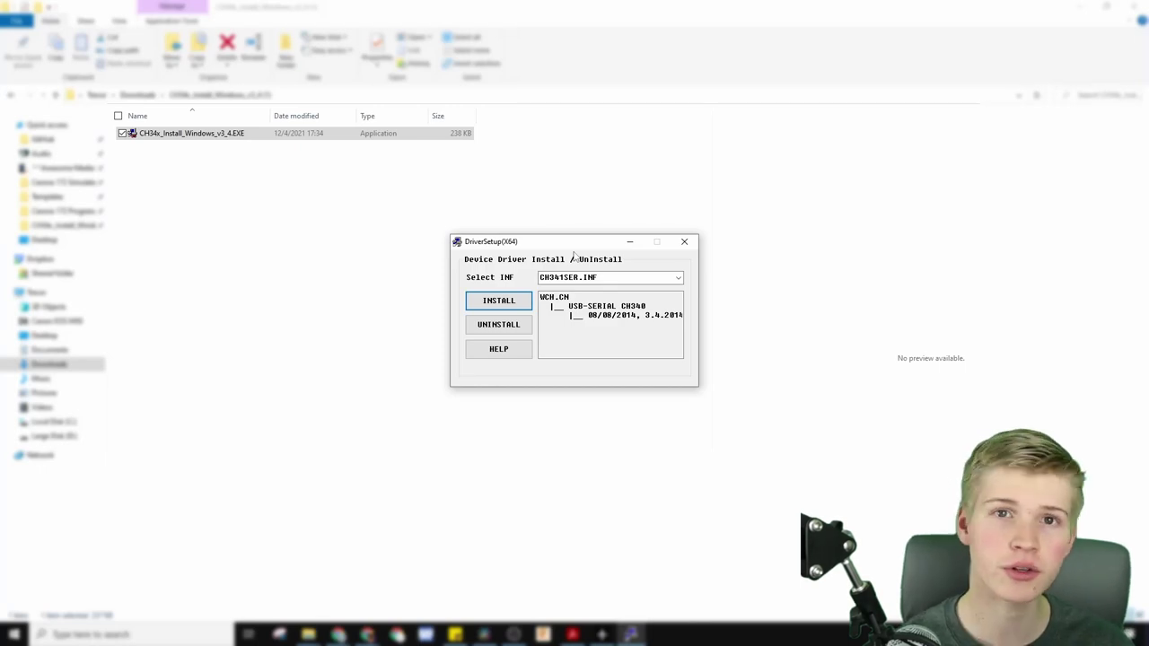
{"action": "left_click", "coordinate": [517, 306]}
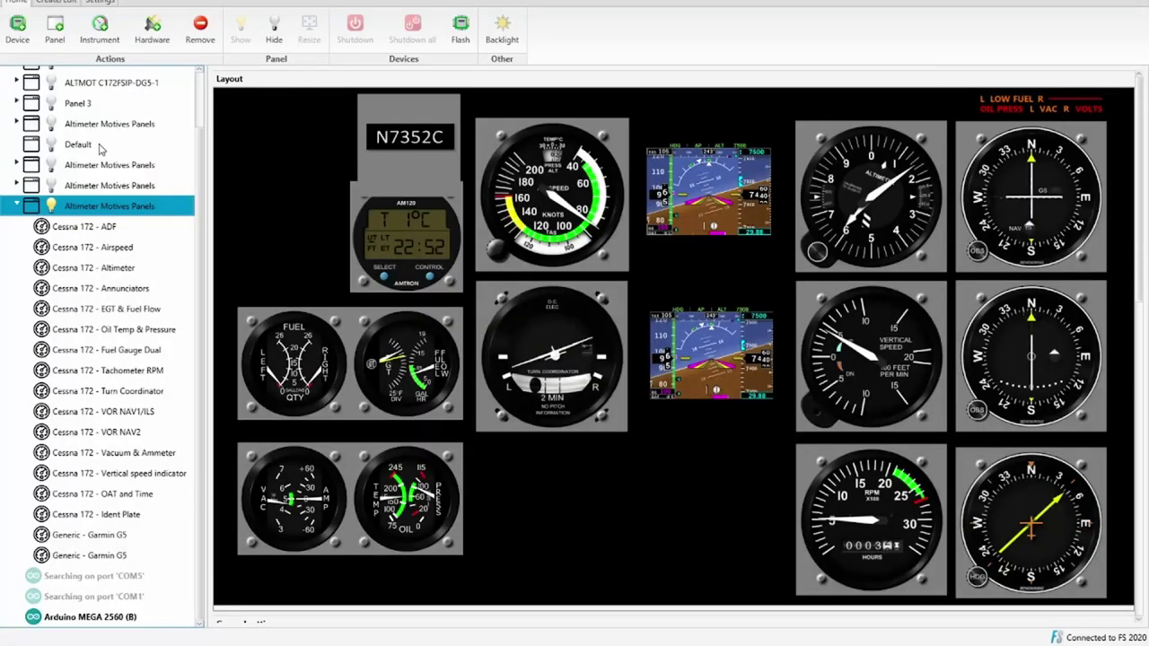
- Drag the low fuel/oil pressure annunciator strip to the panel's lower middle and open its context menu
{"action": "left_click", "coordinate": [1005, 117]}
{"action": "left_click_drag", "start_coordinate": [1024, 108], "coordinate": [588, 525]}
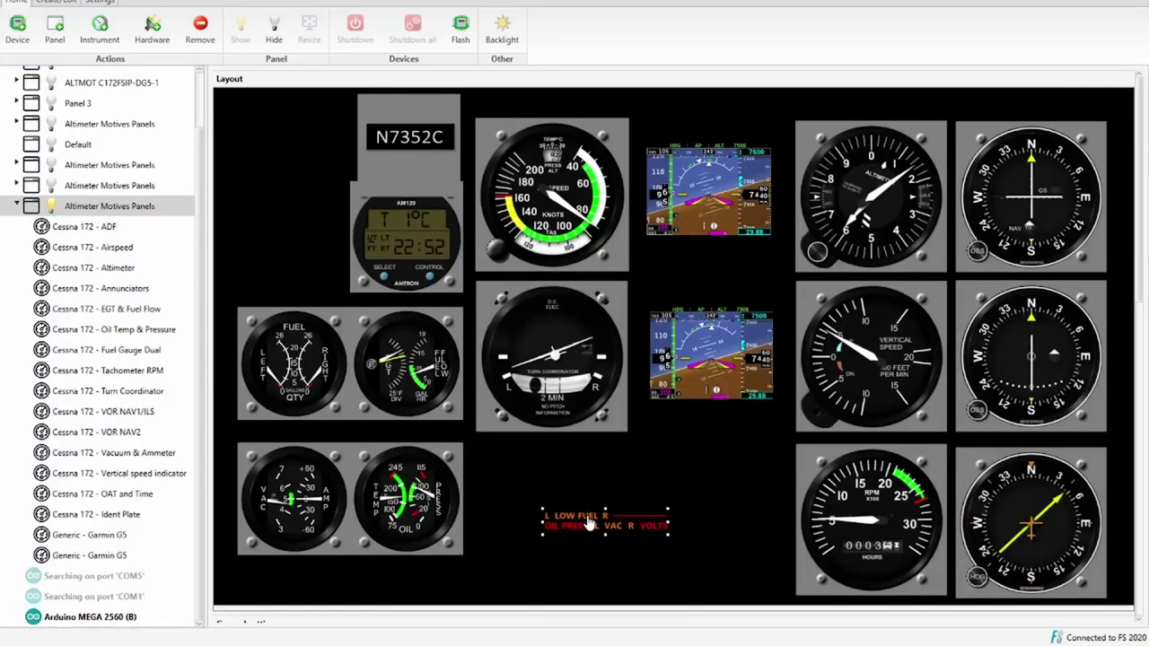
{"action": "right_click", "coordinate": [587, 525]}
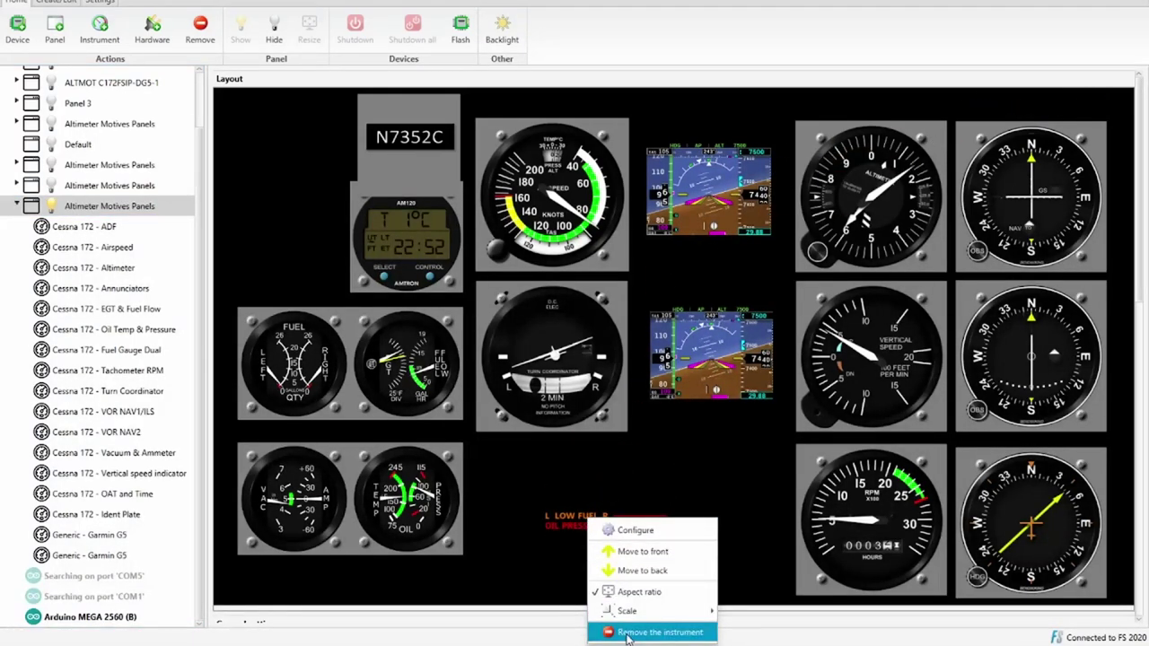